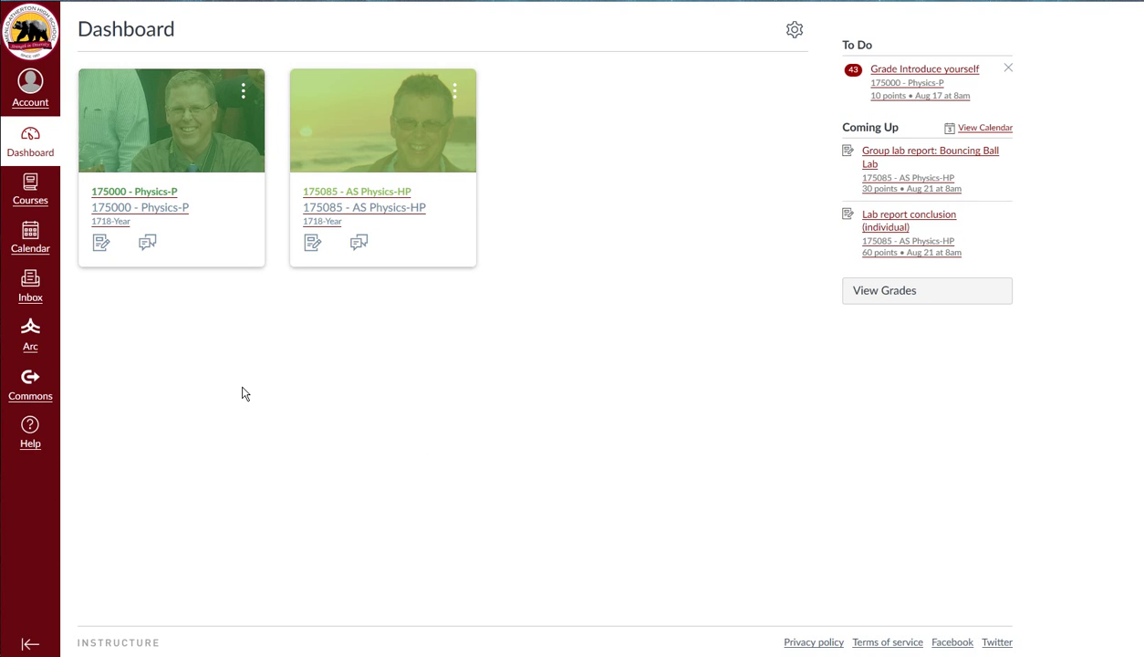
Open the 175000 - Physics-P course card from the Dashboard
{"action": "left_click", "coordinate": [168, 196]}
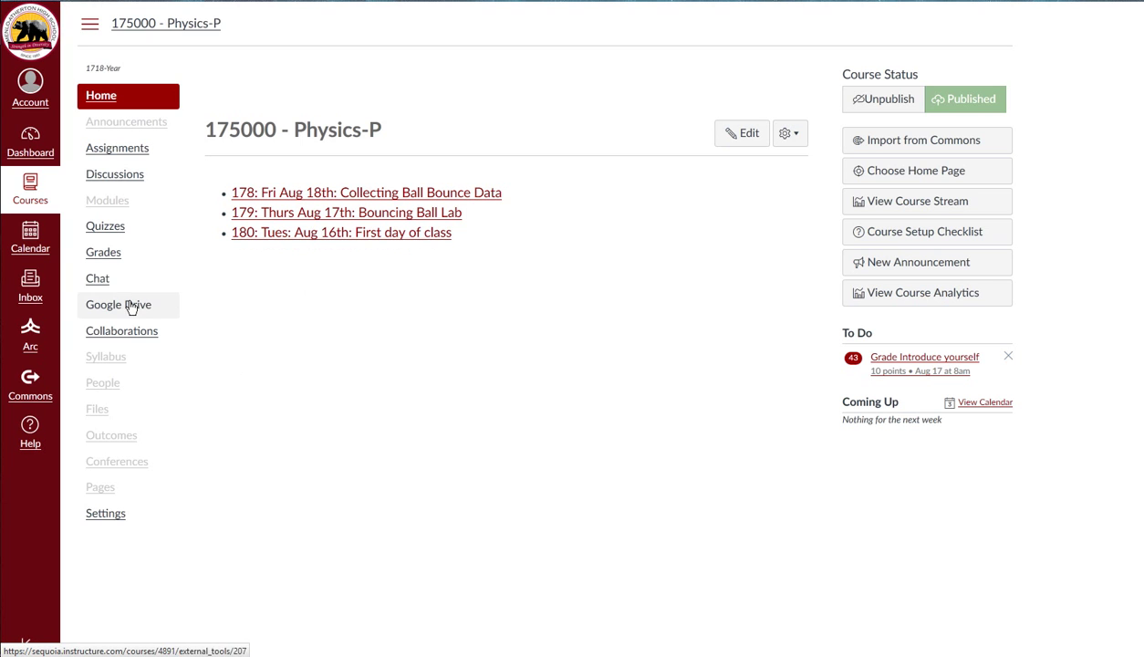
Go to the Physics-P Pages section and list all of the course's pages
{"action": "left_click", "coordinate": [100, 493]}
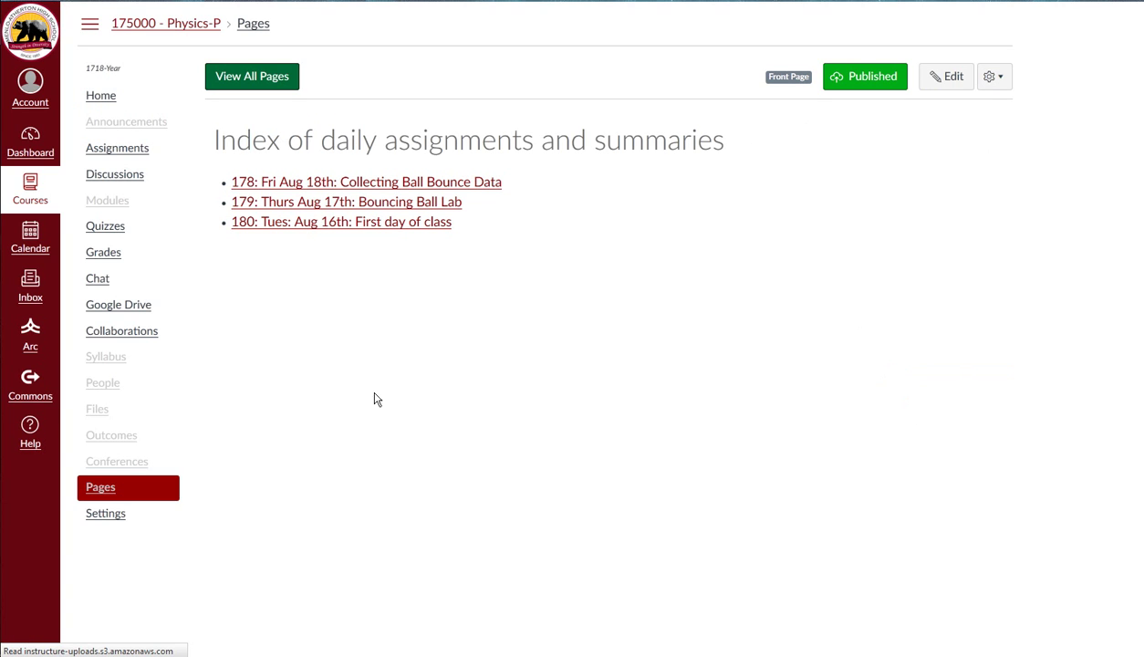
{"action": "left_click", "coordinate": [269, 84]}
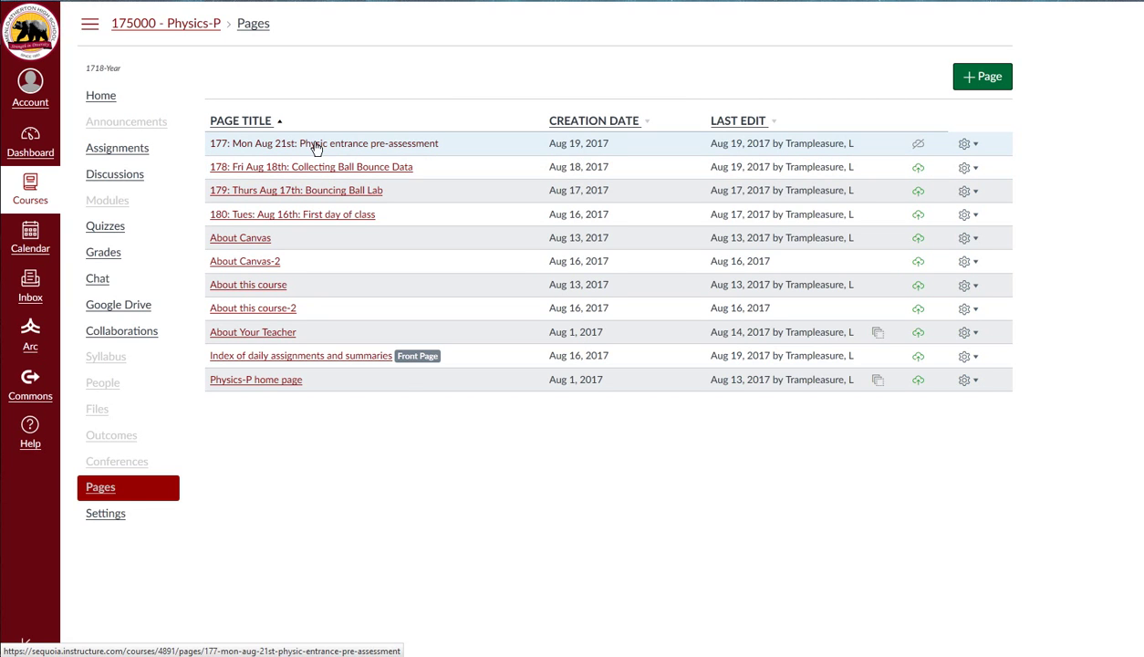
Open page 177: Mon Aug 21st and review its objectives, classwork and homework
{"action": "left_click", "coordinate": [967, 145]}
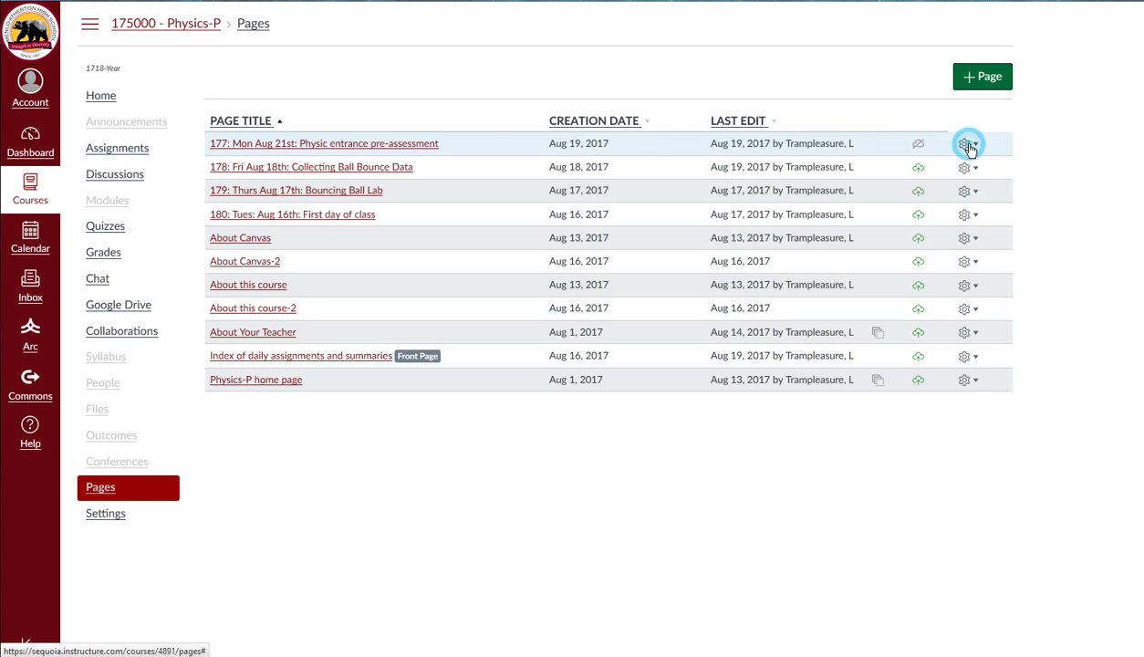
{"action": "left_click", "coordinate": [421, 147]}
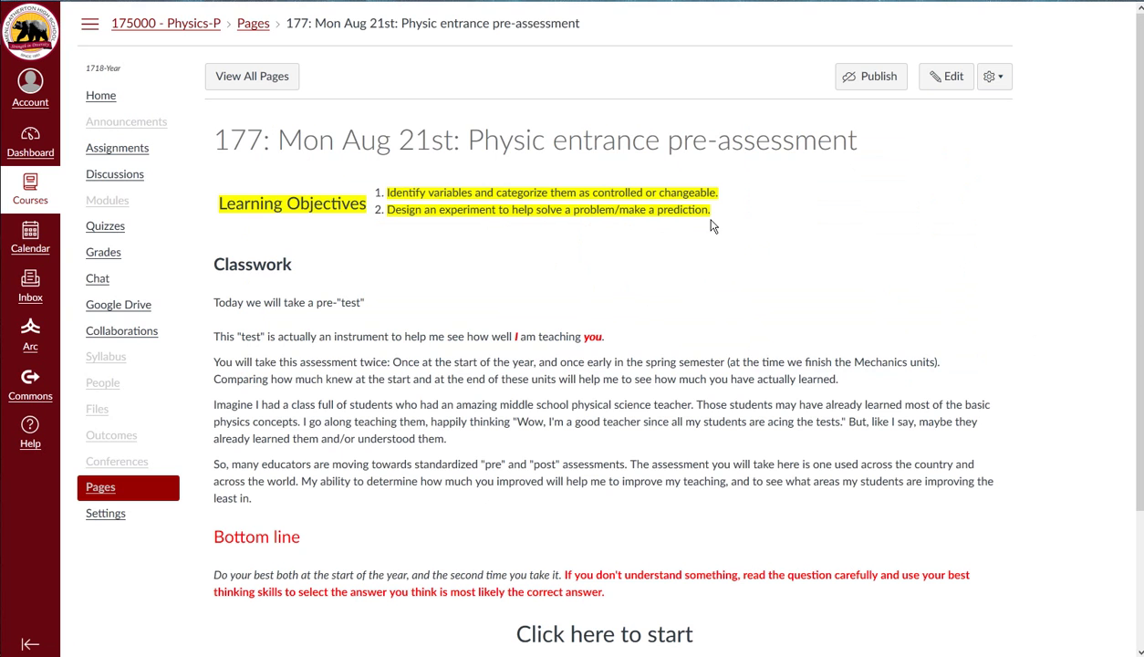
{"action": "scroll", "coordinate": [712, 225], "scroll_direction": "down", "scroll_amount": 3}
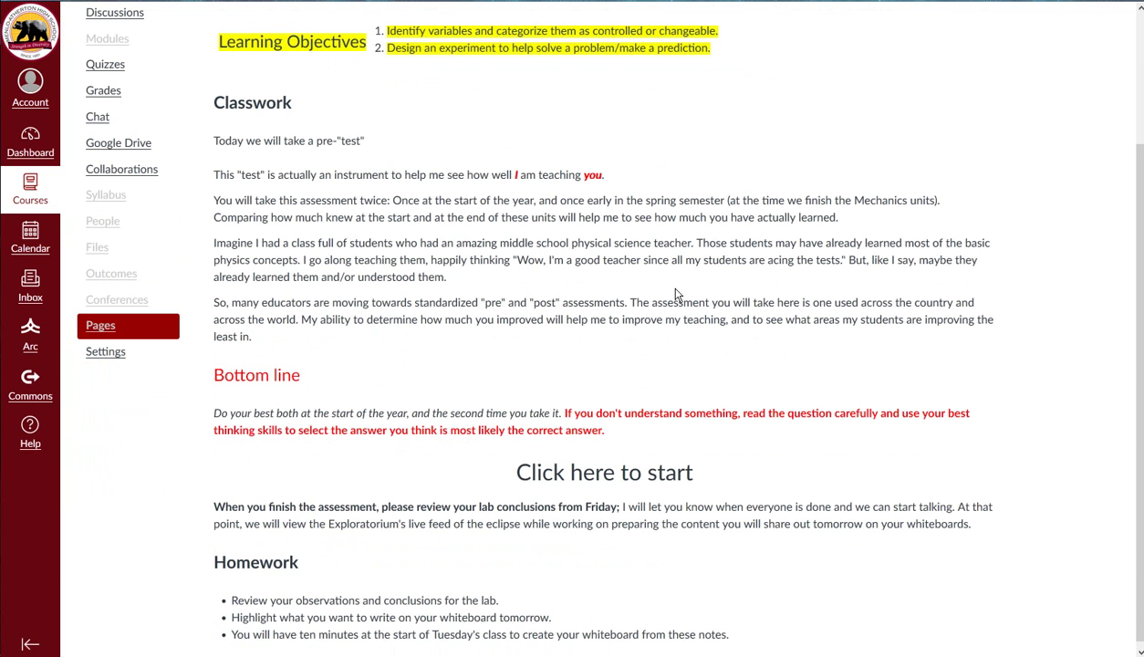
{"action": "scroll", "coordinate": [675, 293], "scroll_direction": "down", "scroll_amount": 1}
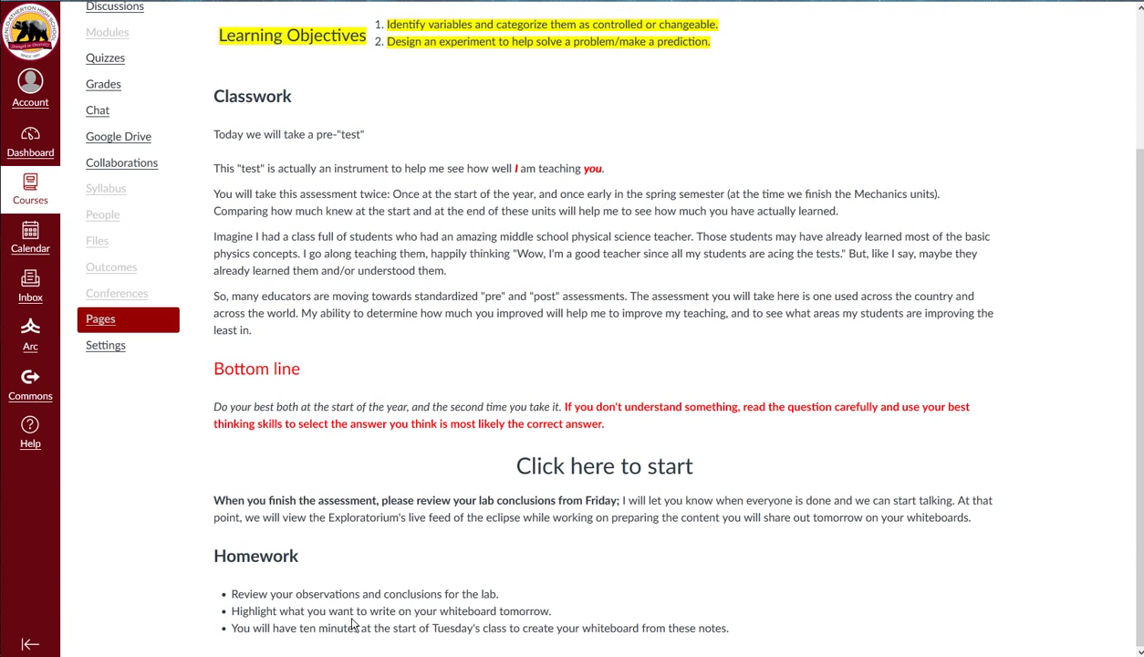
{"action": "scroll", "coordinate": [397, 407], "scroll_direction": "up", "scroll_amount": 2}
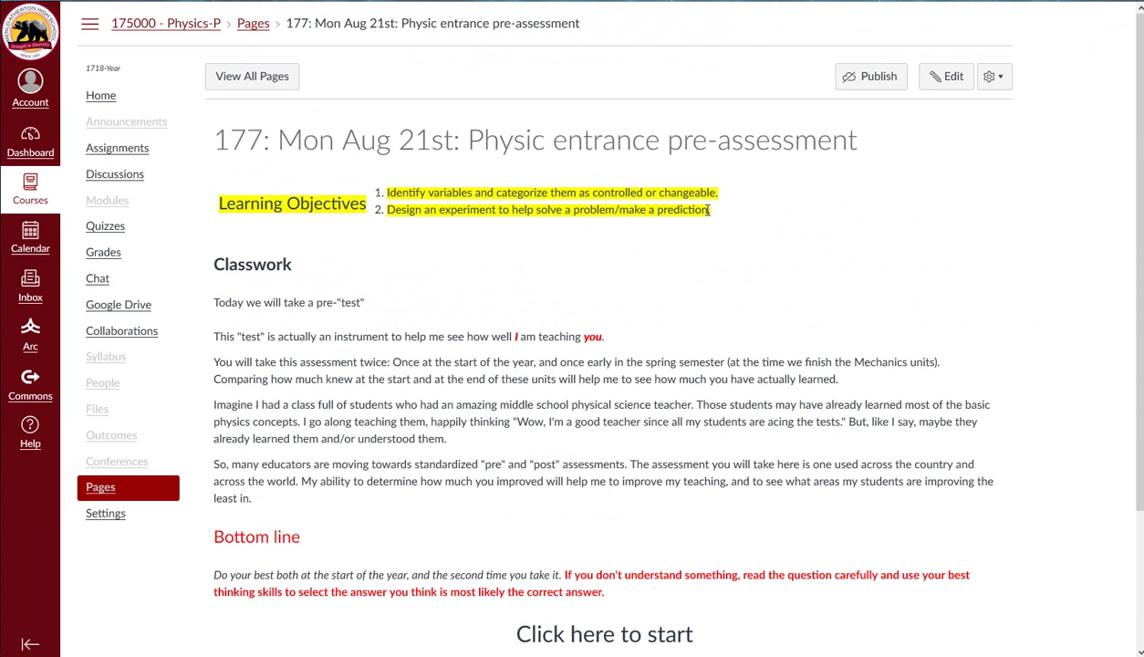
Edit page 177 with the cursor placed in the 'Click here to start' line
{"action": "left_click", "coordinate": [945, 81]}
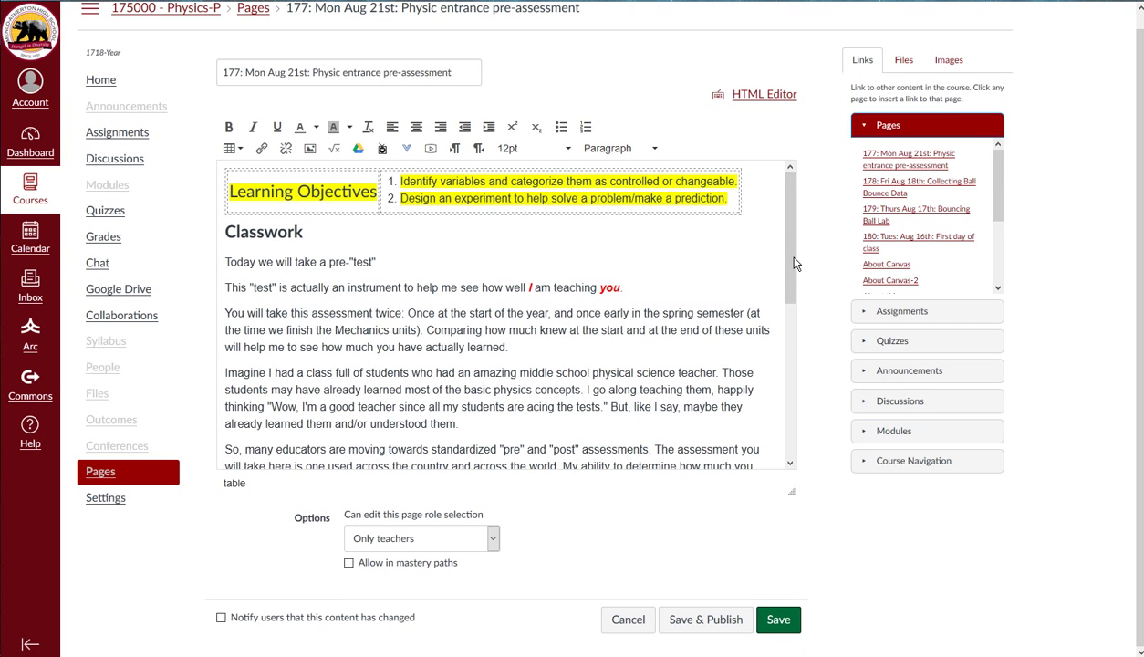
{"action": "scroll", "coordinate": [790, 365], "scroll_direction": "down", "scroll_amount": 1}
{"action": "scroll", "coordinate": [789, 364], "scroll_direction": "down", "scroll_amount": 5}
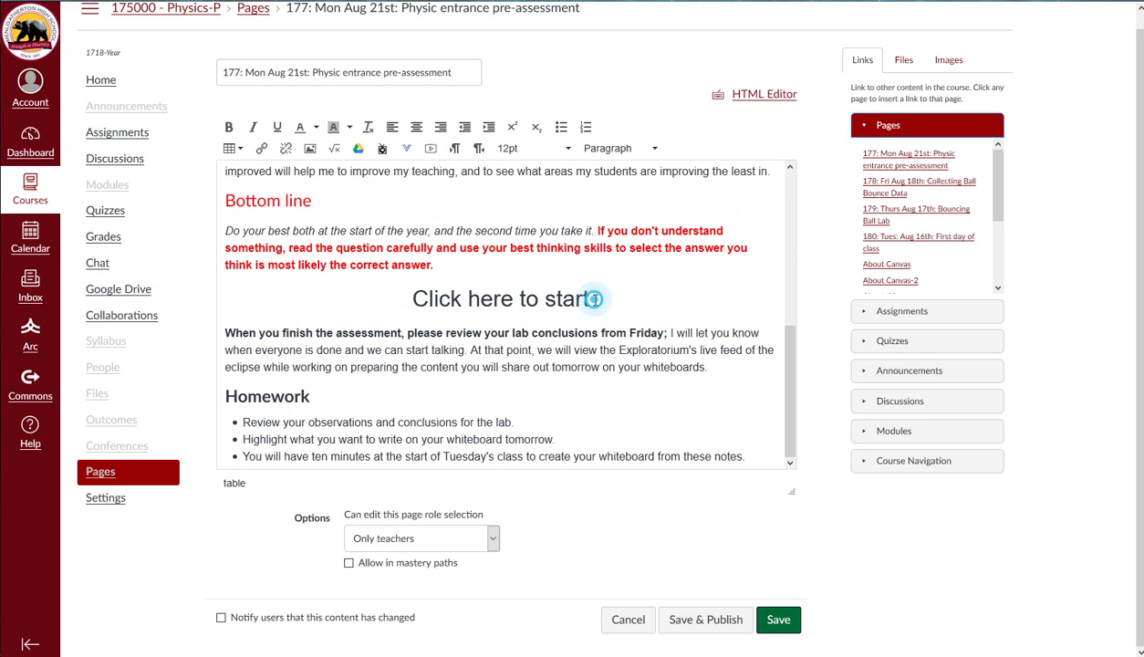
{"action": "left_click", "coordinate": [591, 298]}
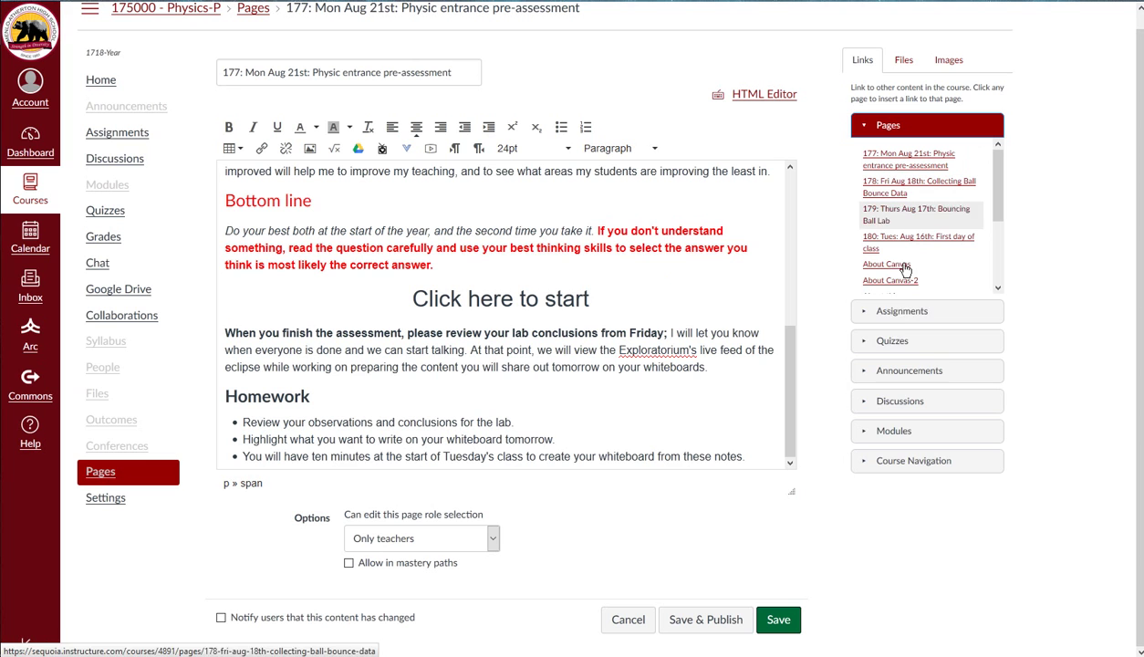
Insert the Physics Mechanics skills assessment quiz link, prefixing its text with 'Click here to start the p'
{"action": "left_click", "coordinate": [864, 343]}
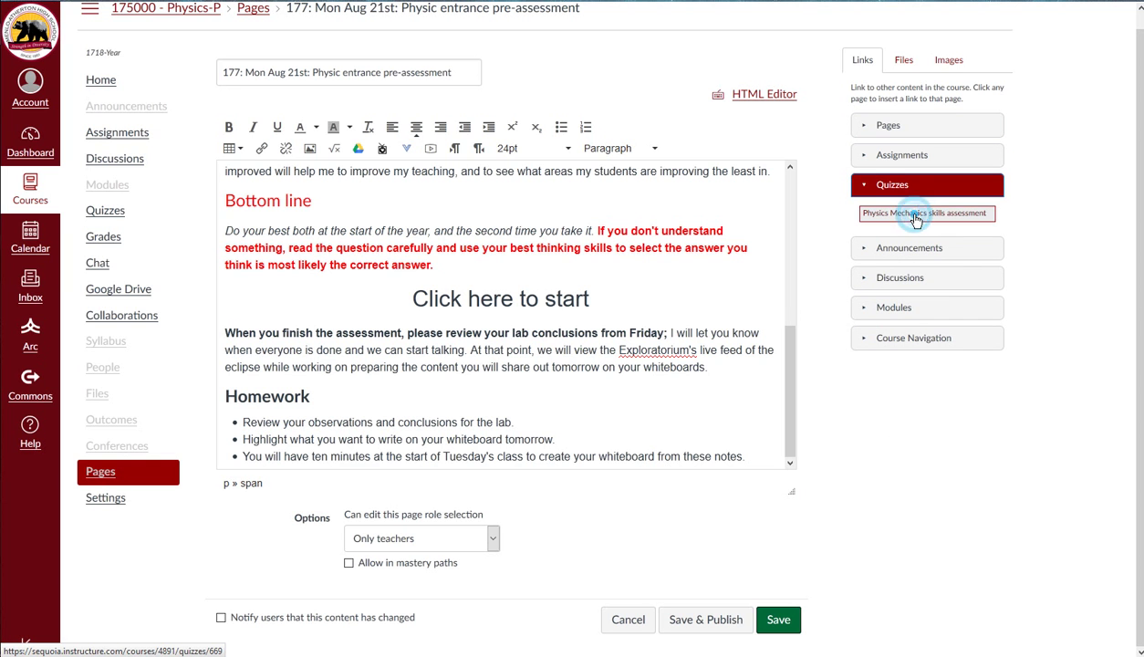
{"action": "left_click", "coordinate": [916, 215]}
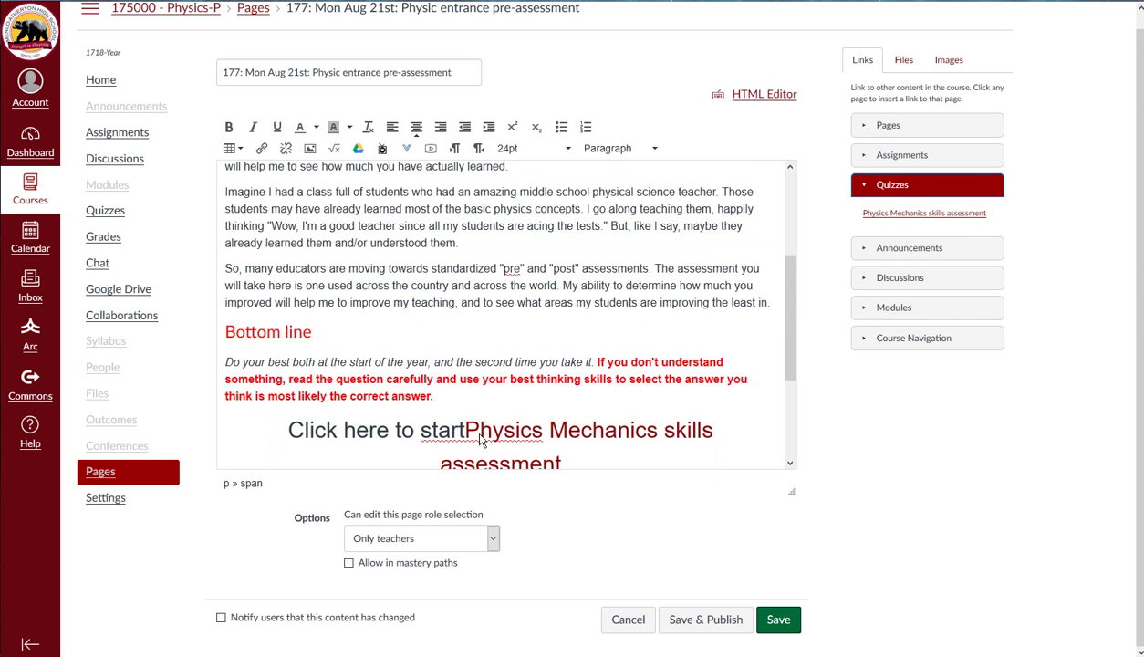
{"action": "left_click", "coordinate": [465, 429]}
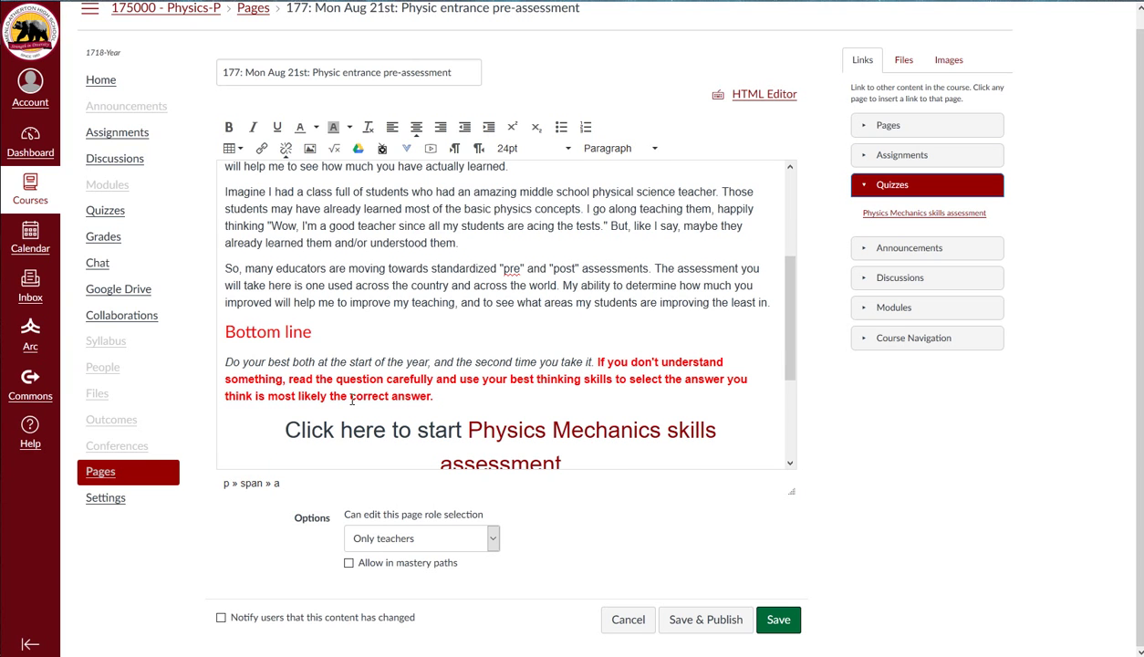
{"action": "type", "text": "Click her"}
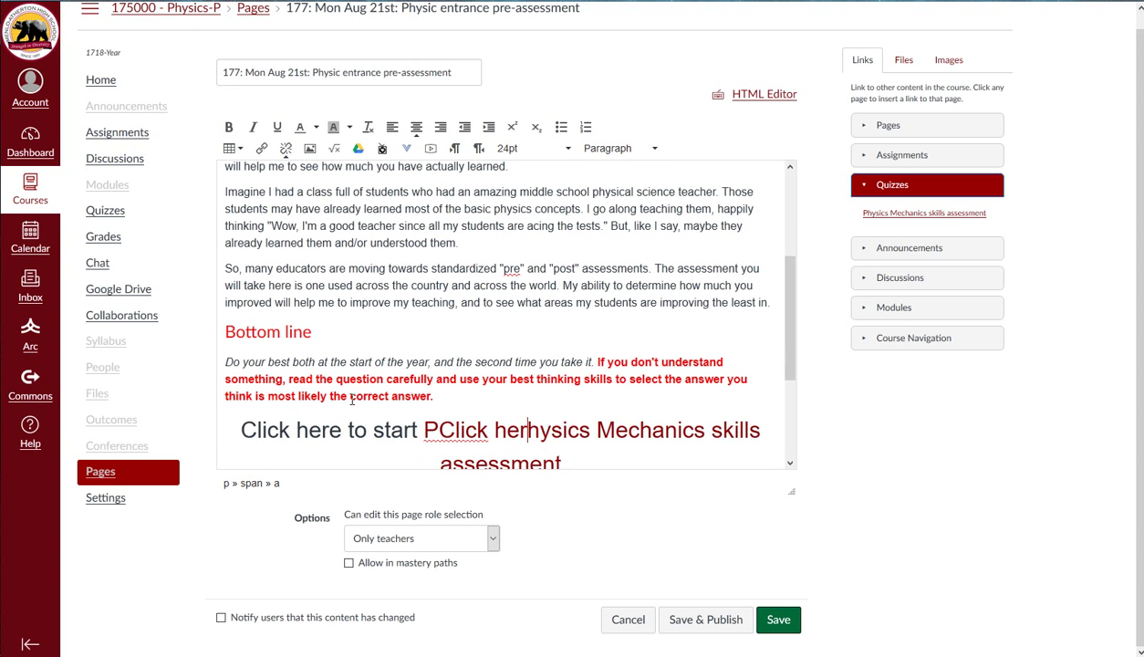
{"action": "type", "text": "e to stsa"}
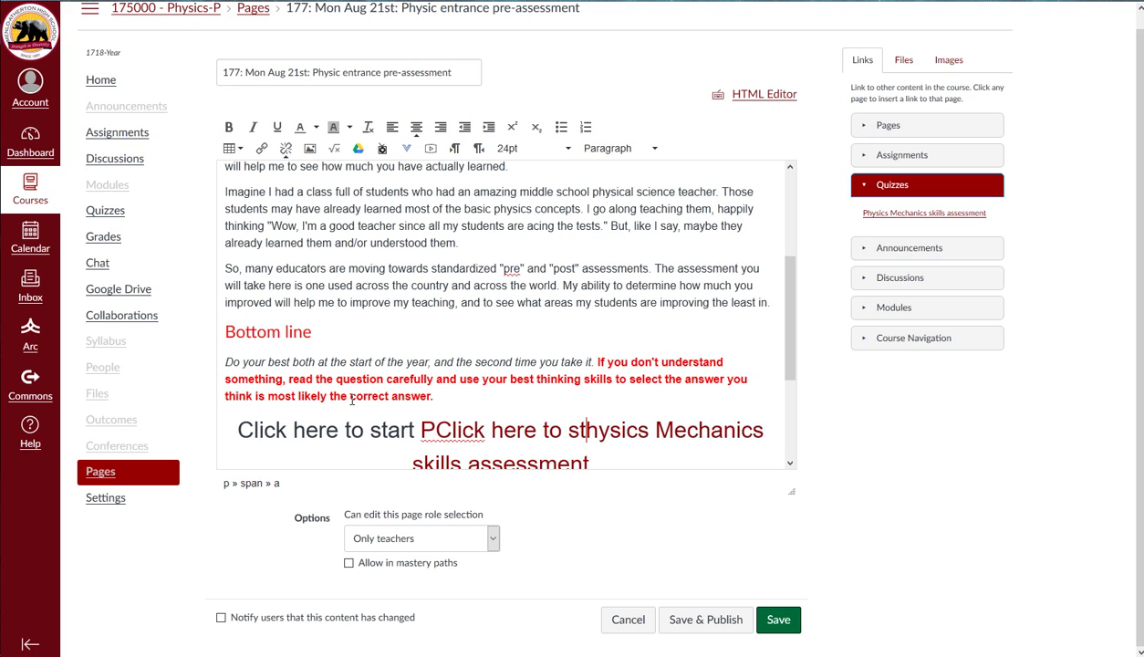
{"action": "key", "text": "BackSpace"}
{"action": "key", "text": "BackSpace"}
{"action": "type", "text": "art"}
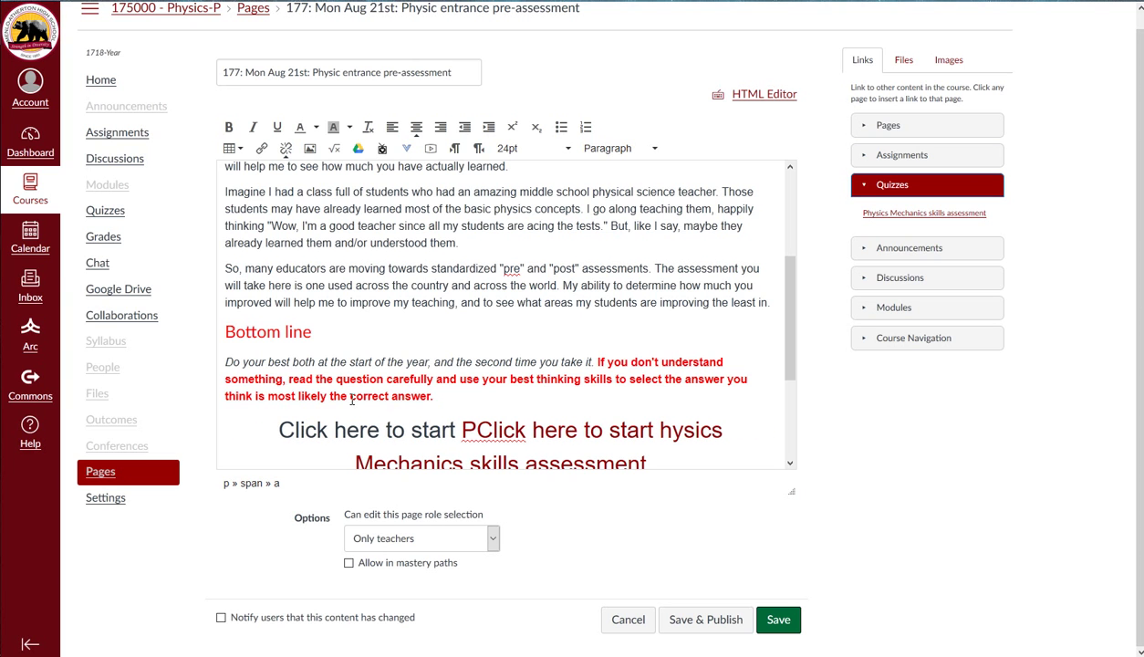
{"action": "type", "text": " the p"}
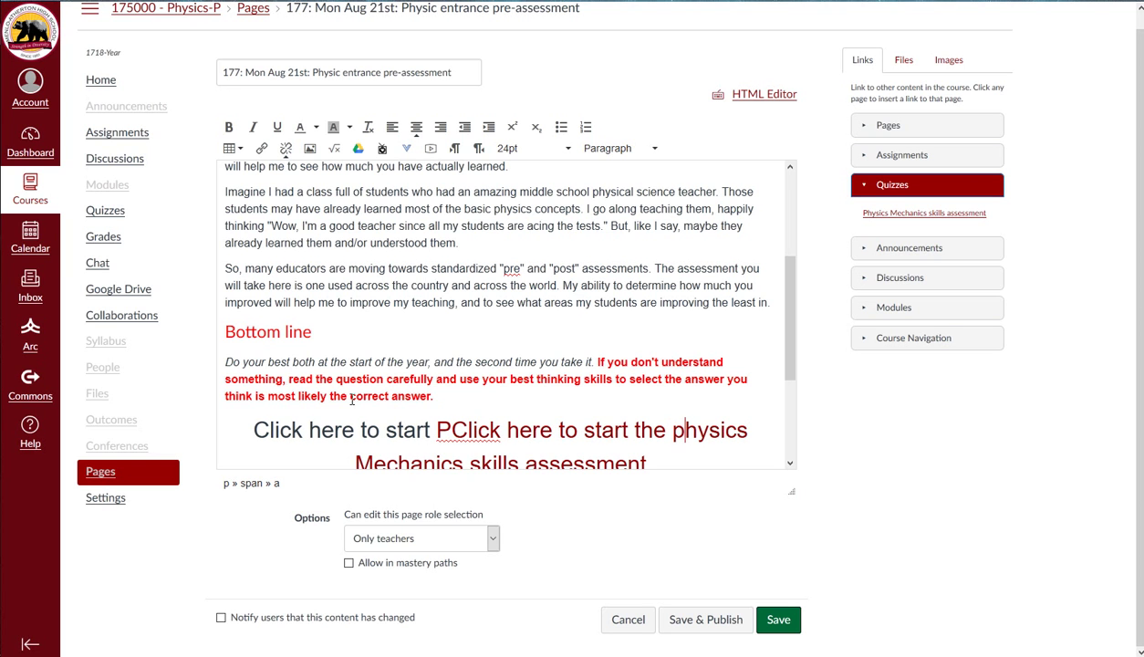
{"action": "key", "text": "Left"}
{"action": "key", "text": "Left"}
{"action": "key", "text": "Left"}
{"action": "key", "text": "Left"}
{"action": "key", "text": "Left"}
{"action": "key", "text": "Left"}
{"action": "key", "text": "Left"}
{"action": "key", "text": "Left"}
{"action": "key", "text": "Left"}
{"action": "key", "text": "Left"}
{"action": "key", "text": "Left"}
{"action": "key", "text": "Left"}
{"action": "key", "text": "Left"}
{"action": "key", "text": "Left"}
{"action": "key", "text": "Left"}
{"action": "key", "text": "Left"}
{"action": "key", "text": "Left"}
{"action": "key", "text": "Left"}
{"action": "key", "text": "Left"}
{"action": "key", "text": "Left"}
{"action": "key", "text": "Left"}
{"action": "key", "text": "Left"}
{"action": "key", "text": "BackSpace"}
{"action": "key", "text": "BackSpace"}
{"action": "key", "text": "BackSpace"}
{"action": "key", "text": "BackSpace"}
{"action": "key", "text": "BackSpace"}
{"action": "key", "text": "BackSpace"}
{"action": "key", "text": "BackSpace"}
{"action": "key", "text": "BackSpace"}
{"action": "key", "text": "BackSpace"}
{"action": "key", "text": "BackSpace"}
{"action": "key", "text": "BackSpace"}
{"action": "key", "text": "BackSpace"}
{"action": "key", "text": "BackSpace"}
{"action": "key", "text": "BackSpace"}
{"action": "key", "text": "BackSpace"}
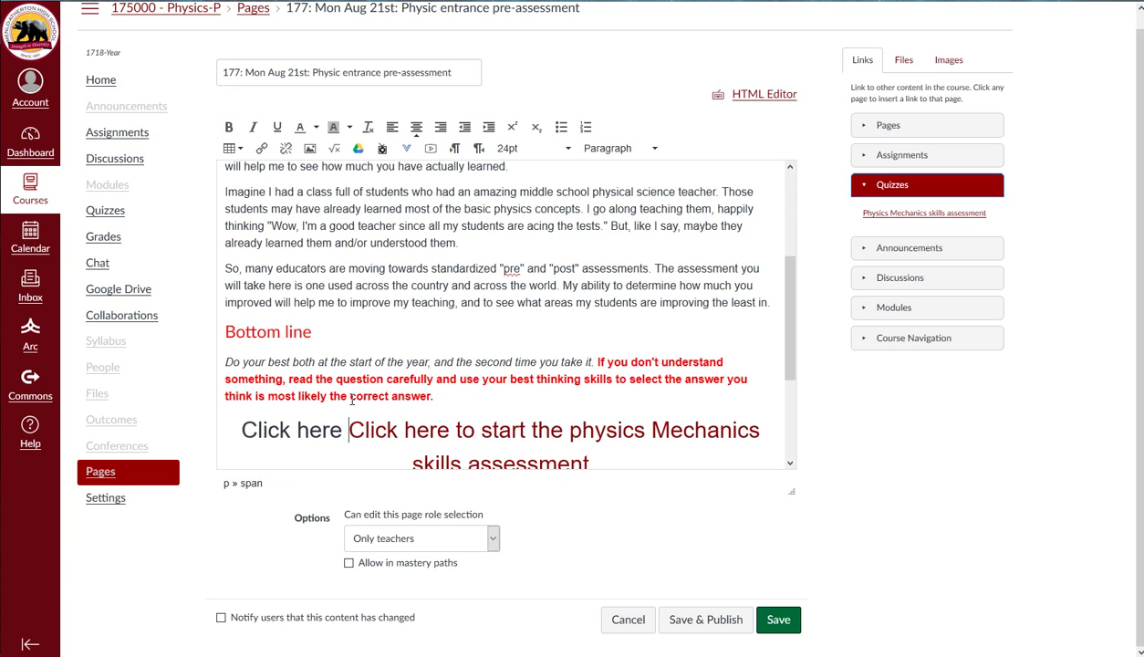
{"action": "key", "text": "BackSpace"}
{"action": "key", "text": "BackSpace"}
{"action": "key", "text": "BackSpace"}
{"action": "key", "text": "BackSpace"}
{"action": "key", "text": "BackSpace"}
{"action": "key", "text": "BackSpace"}
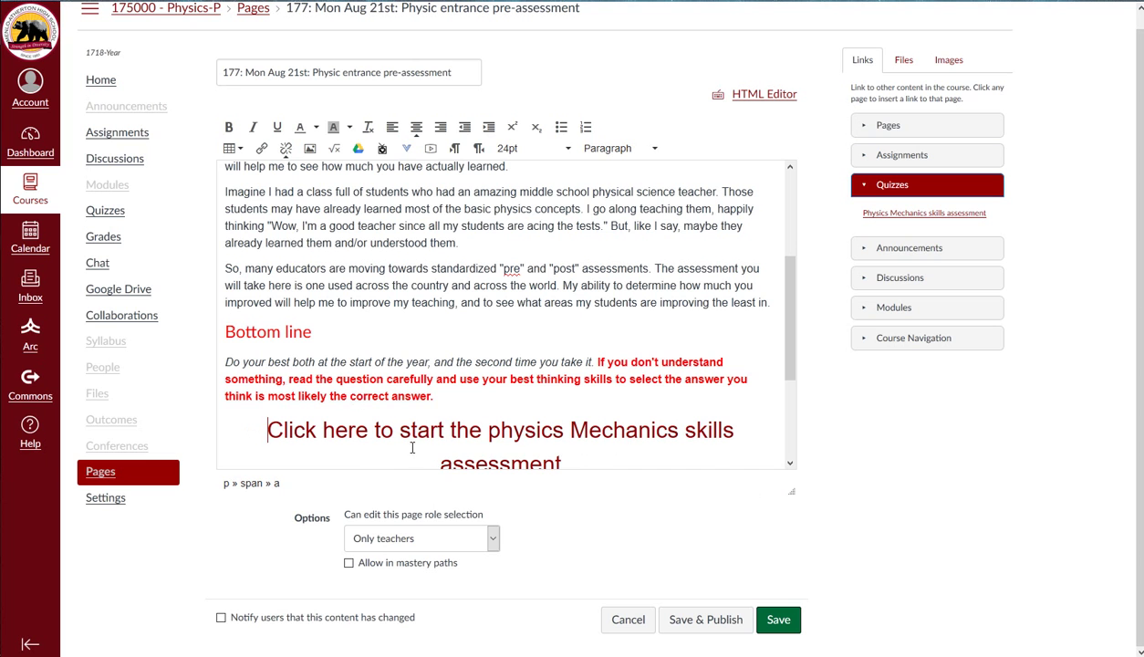
Set the whole 'Click here to start the physics Mechanics skills assessment' line to 18pt
{"action": "left_click_drag", "start_coordinate": [561, 459], "coordinate": [293, 434]}
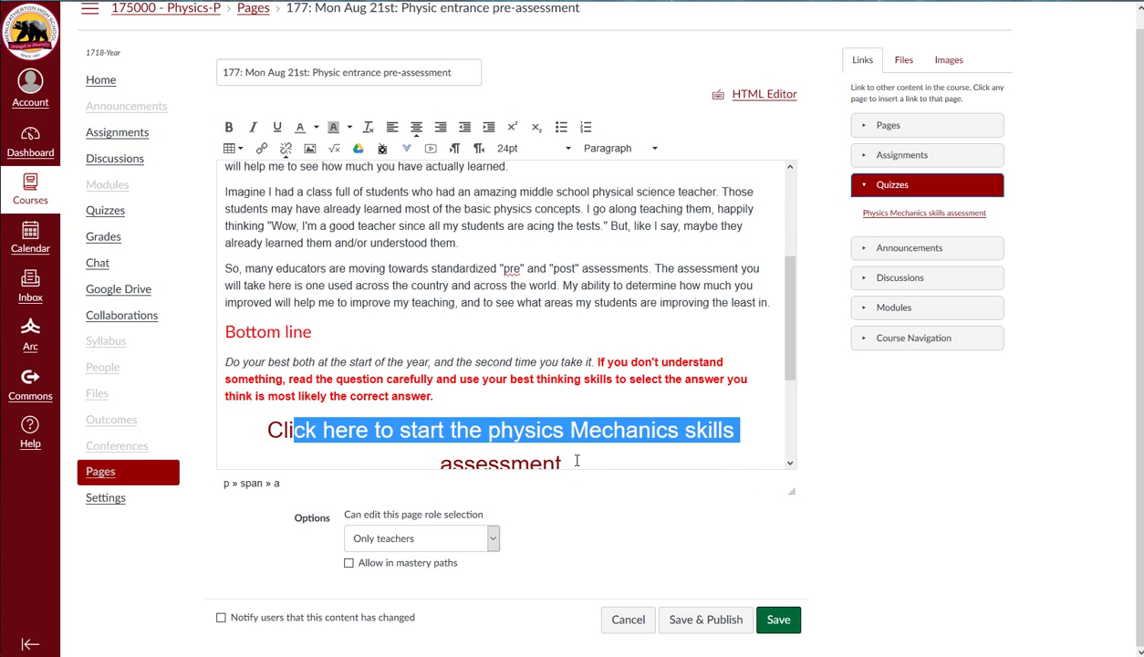
{"action": "left_click_drag", "start_coordinate": [576, 461], "coordinate": [266, 431]}
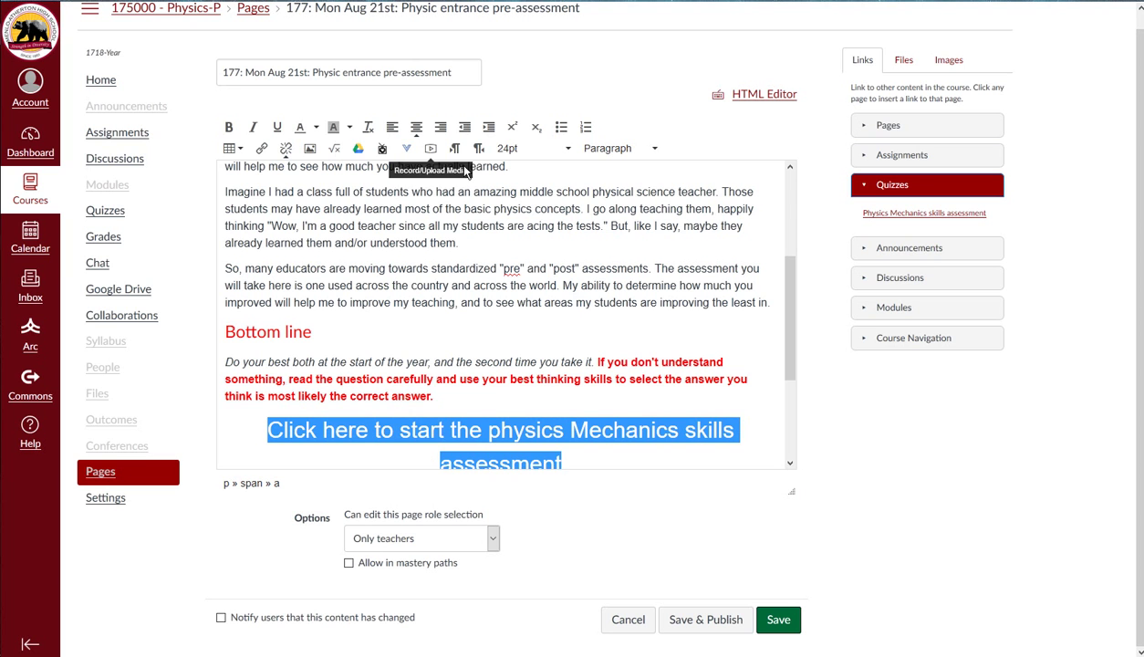
{"action": "left_click", "coordinate": [514, 149]}
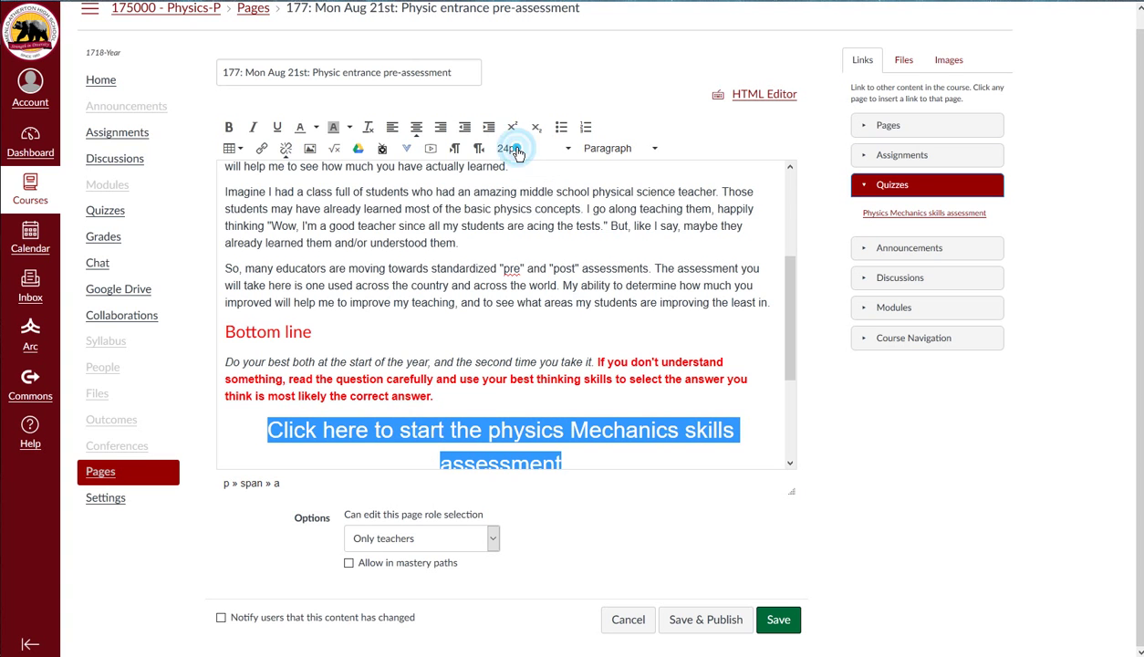
{"action": "left_click", "coordinate": [521, 253]}
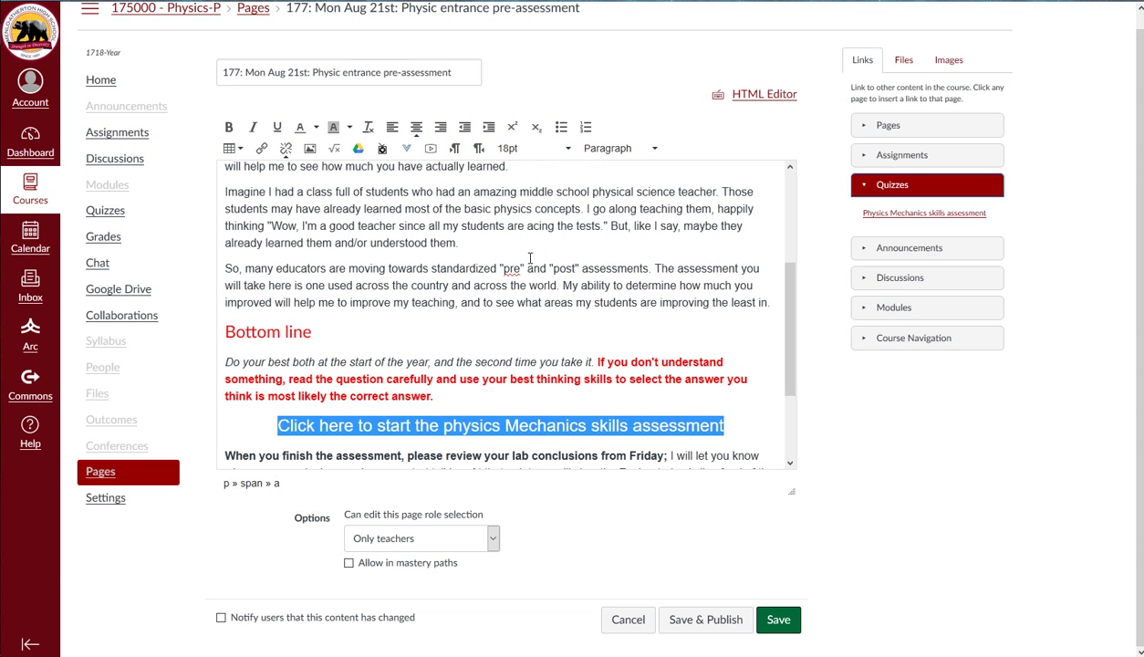
{"action": "left_click", "coordinate": [581, 381]}
{"action": "scroll", "coordinate": [572, 288], "scroll_direction": "down", "scroll_amount": 3}
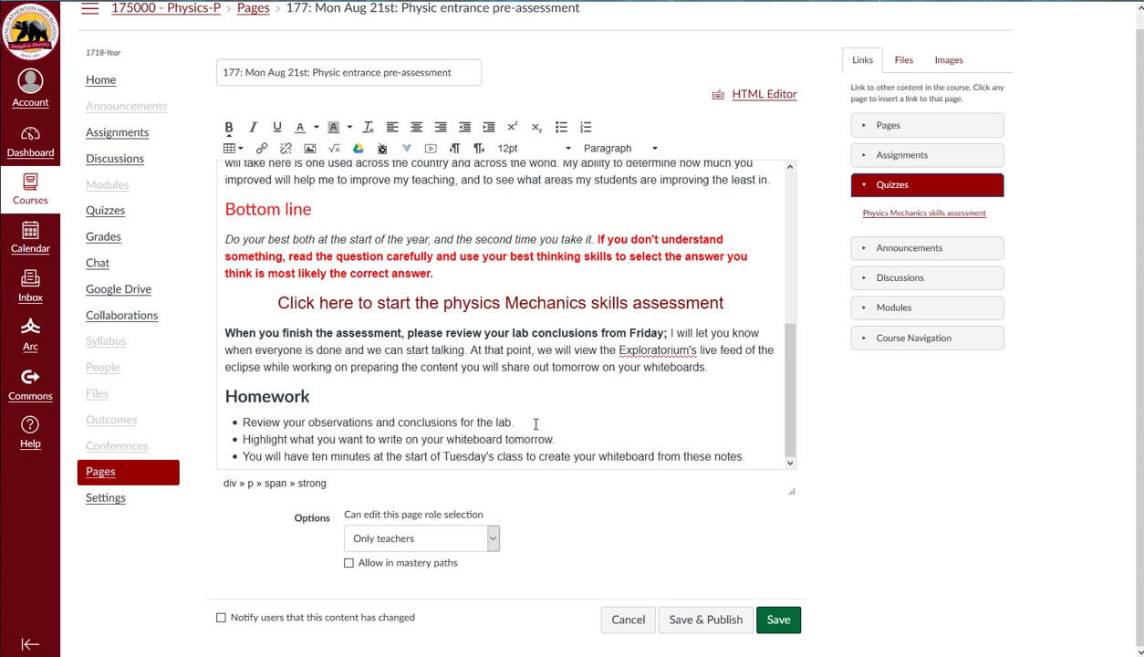
{"action": "left_click", "coordinate": [535, 424]}
{"action": "left_click", "coordinate": [867, 160]}
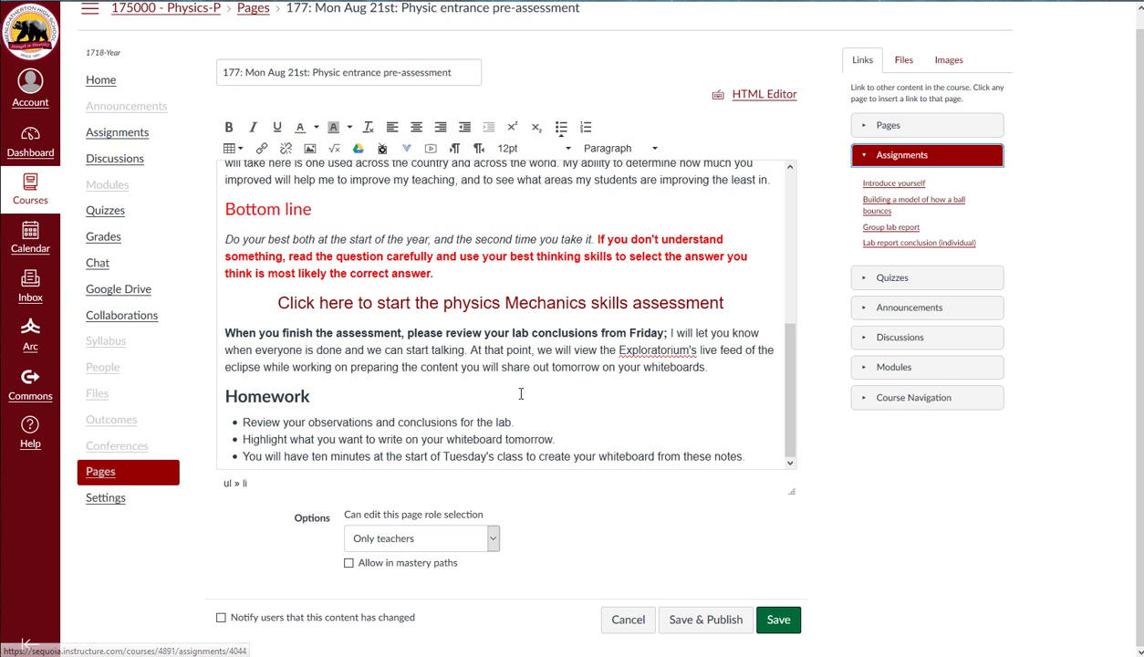
{"action": "left_click", "coordinate": [703, 623]}
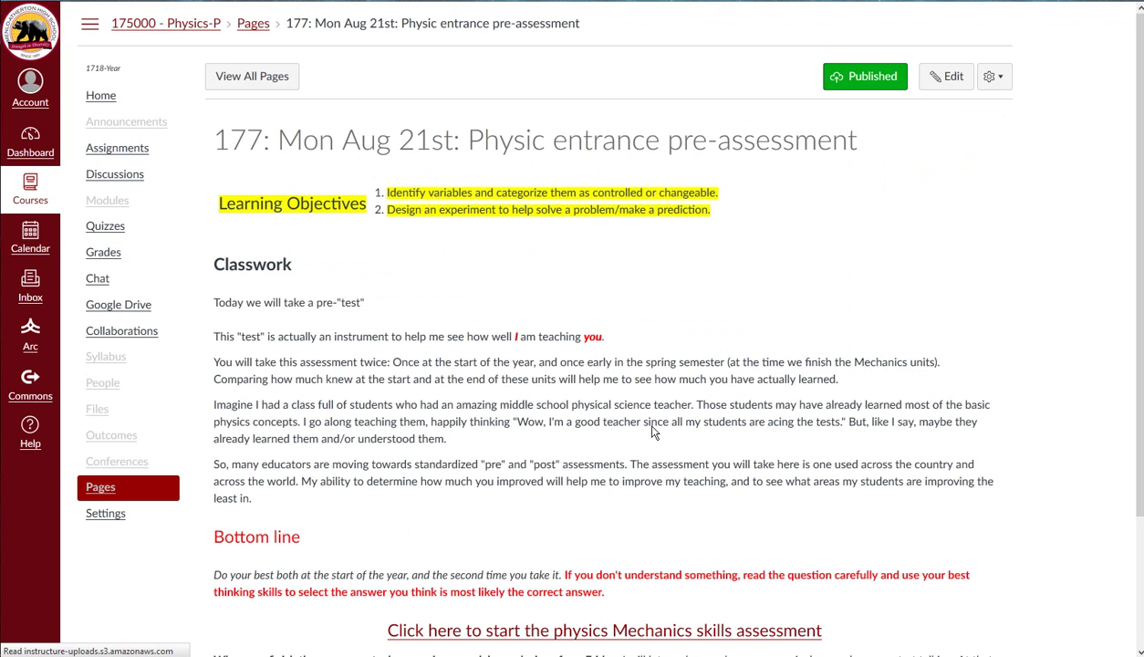
{"action": "scroll", "coordinate": [591, 485], "scroll_direction": "down", "scroll_amount": 1}
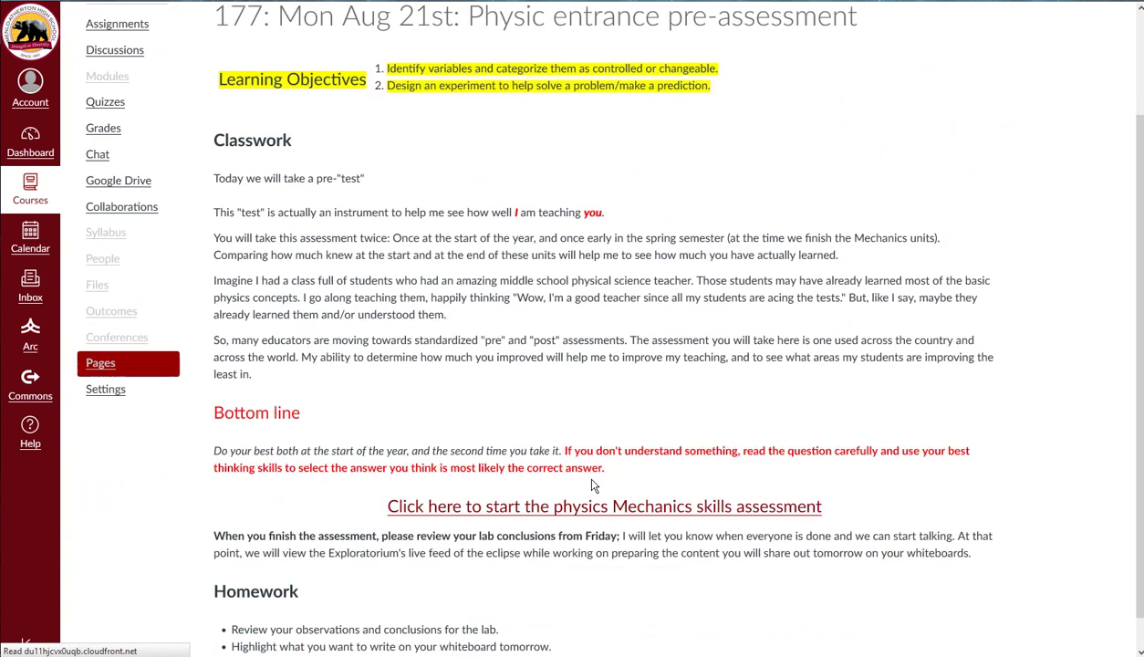
{"action": "scroll", "coordinate": [591, 485], "scroll_direction": "down", "scroll_amount": 1}
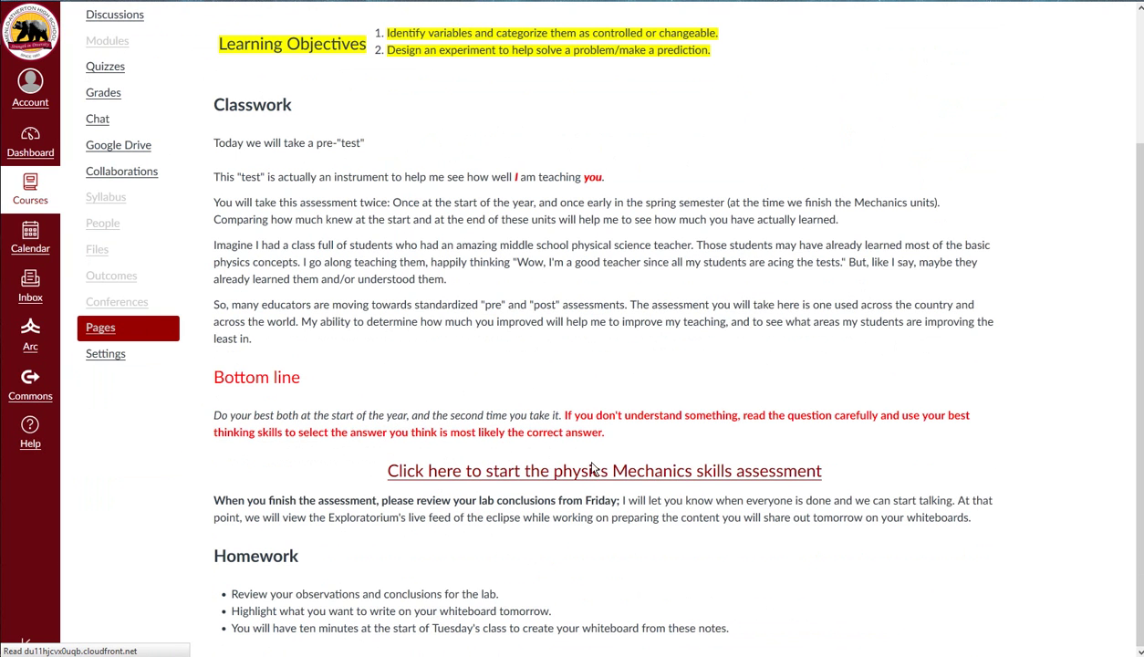
{"action": "left_click", "coordinate": [647, 474]}
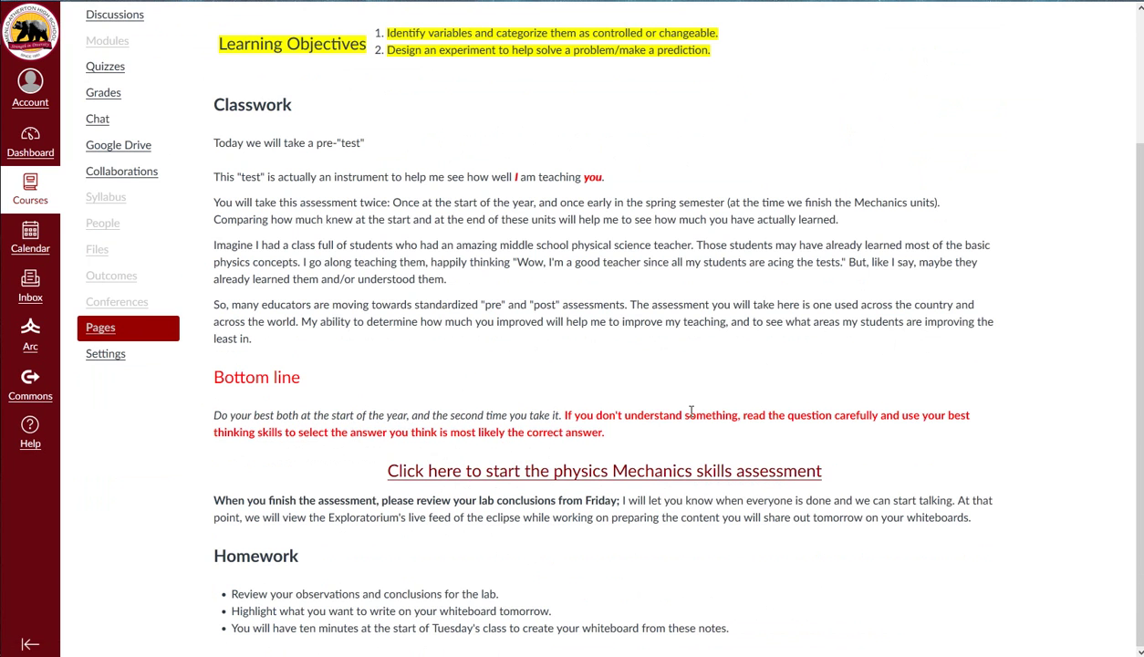
{"action": "scroll", "coordinate": [690, 410], "scroll_direction": "up", "scroll_amount": 2}
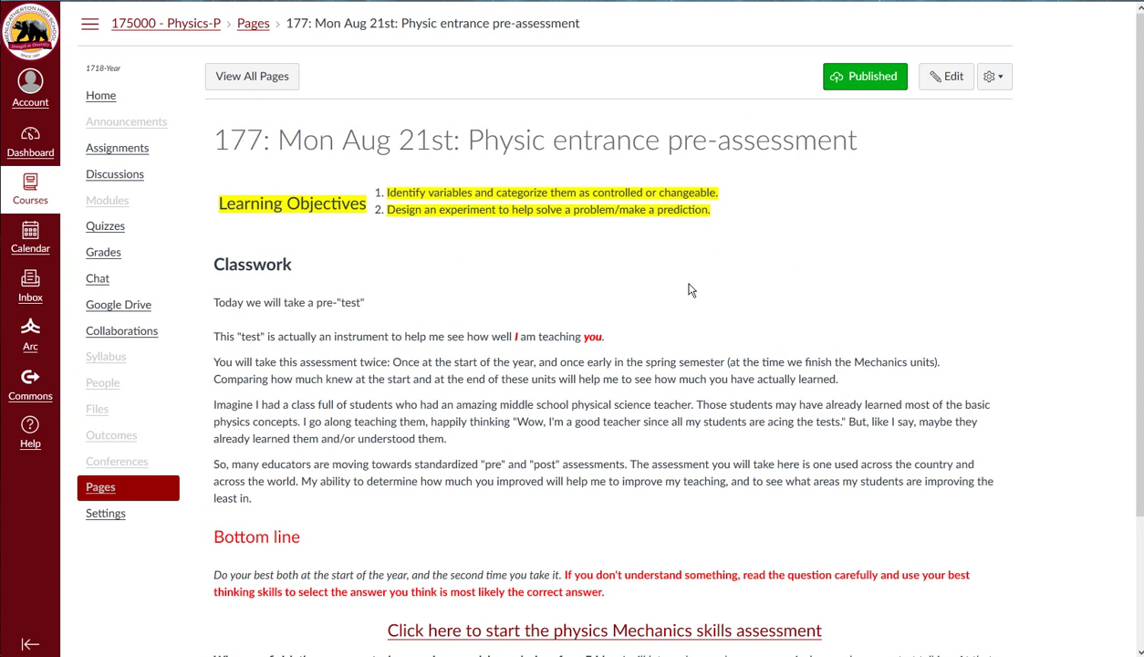
{"action": "scroll", "coordinate": [739, 401], "scroll_direction": "down", "scroll_amount": 2}
{"action": "scroll", "coordinate": [740, 401], "scroll_direction": "up", "scroll_amount": 2}
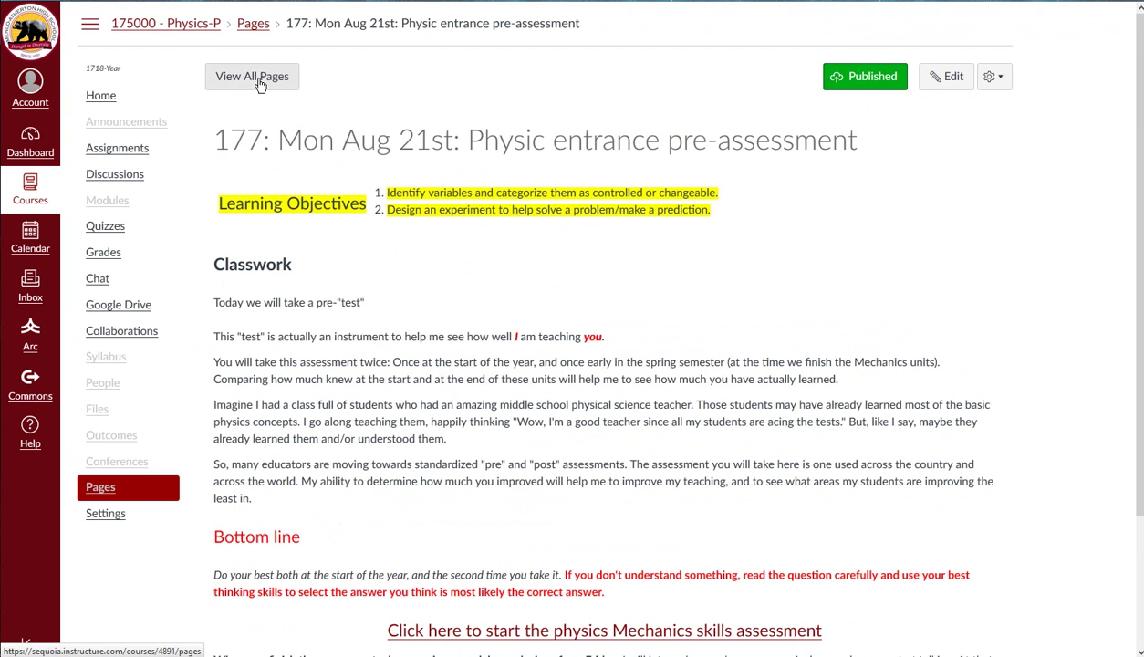
Edit the course home index, add a 177: Mon Aug 21st link above 178, and save
{"action": "left_click", "coordinate": [189, 28]}
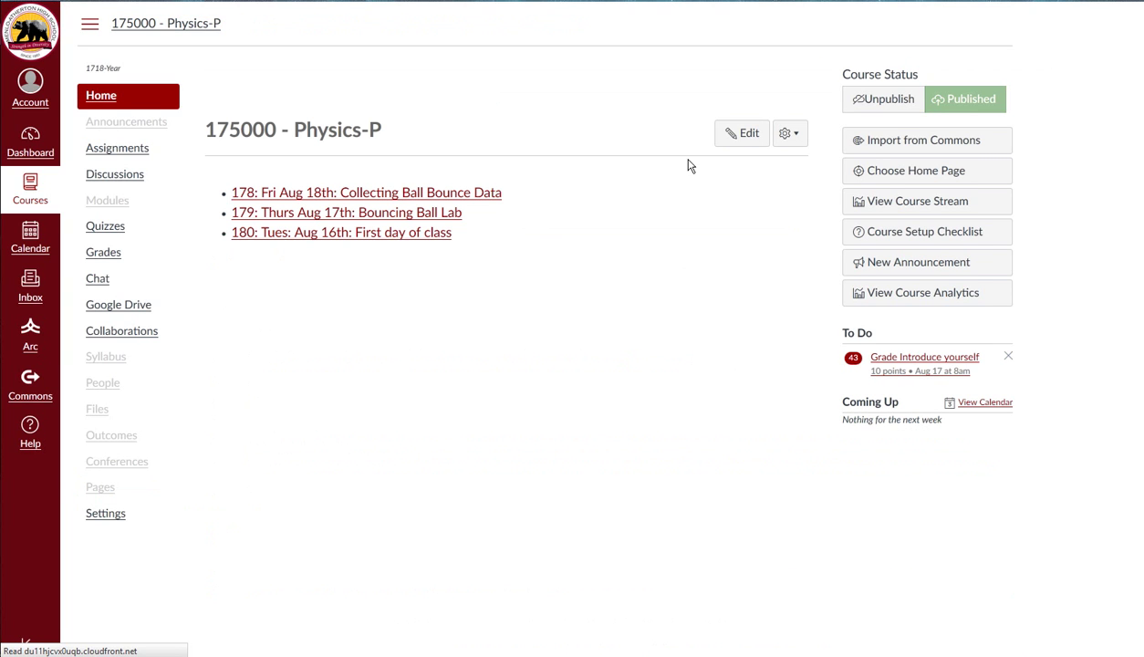
{"action": "left_click", "coordinate": [736, 140]}
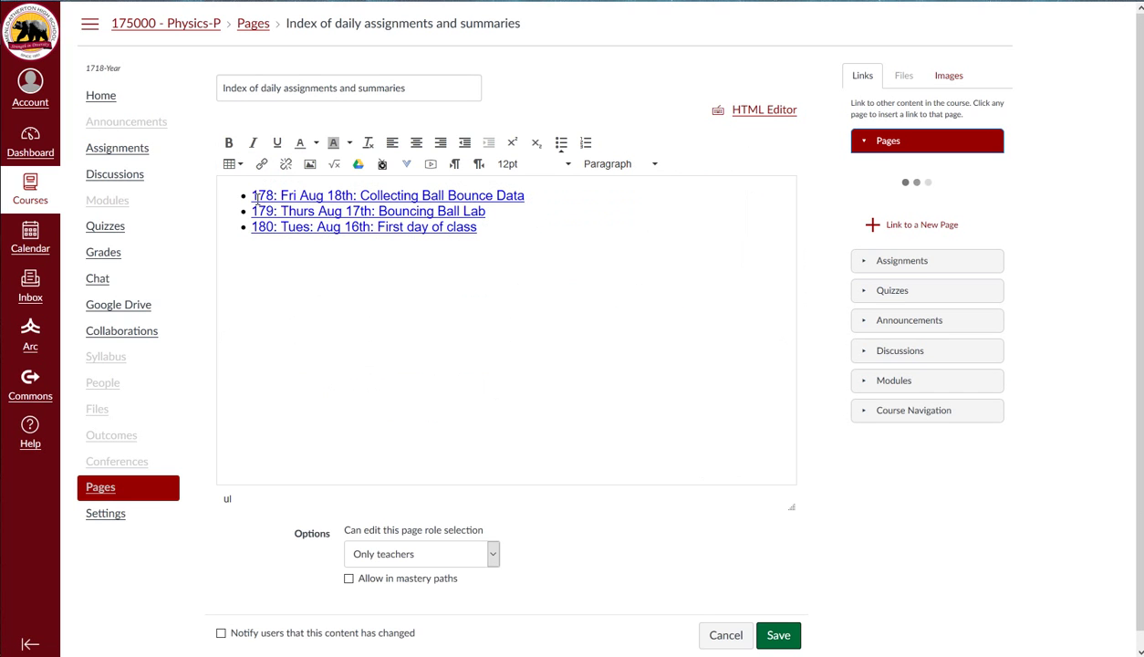
{"action": "left_click", "coordinate": [254, 197]}
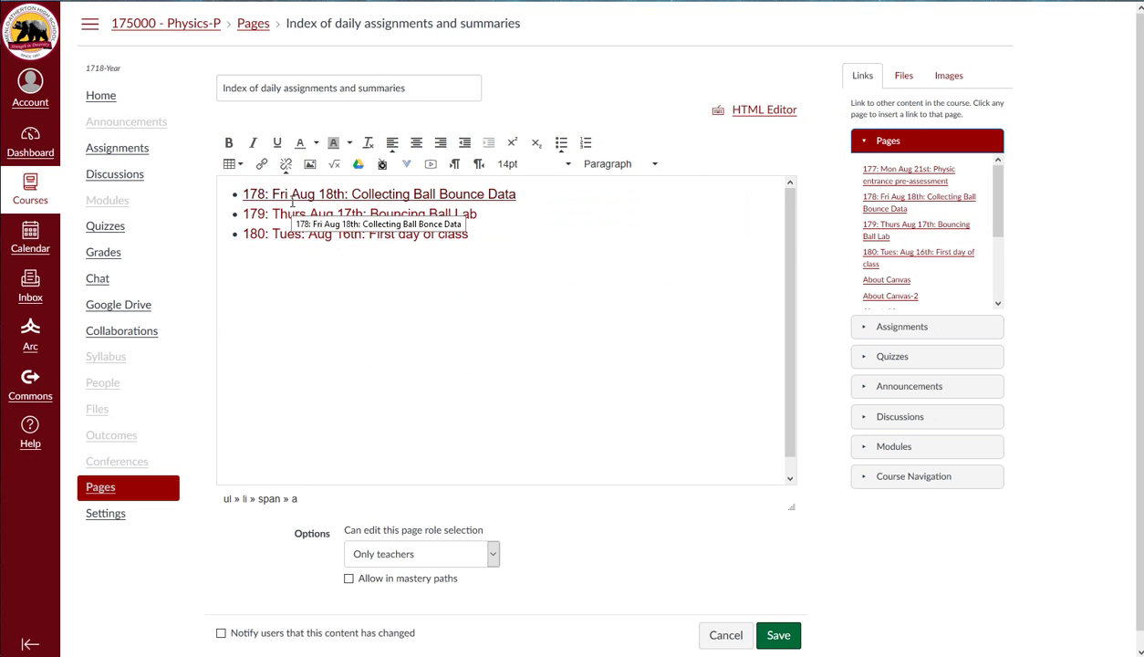
{"action": "key", "text": "Return"}
{"action": "key", "text": "Up"}
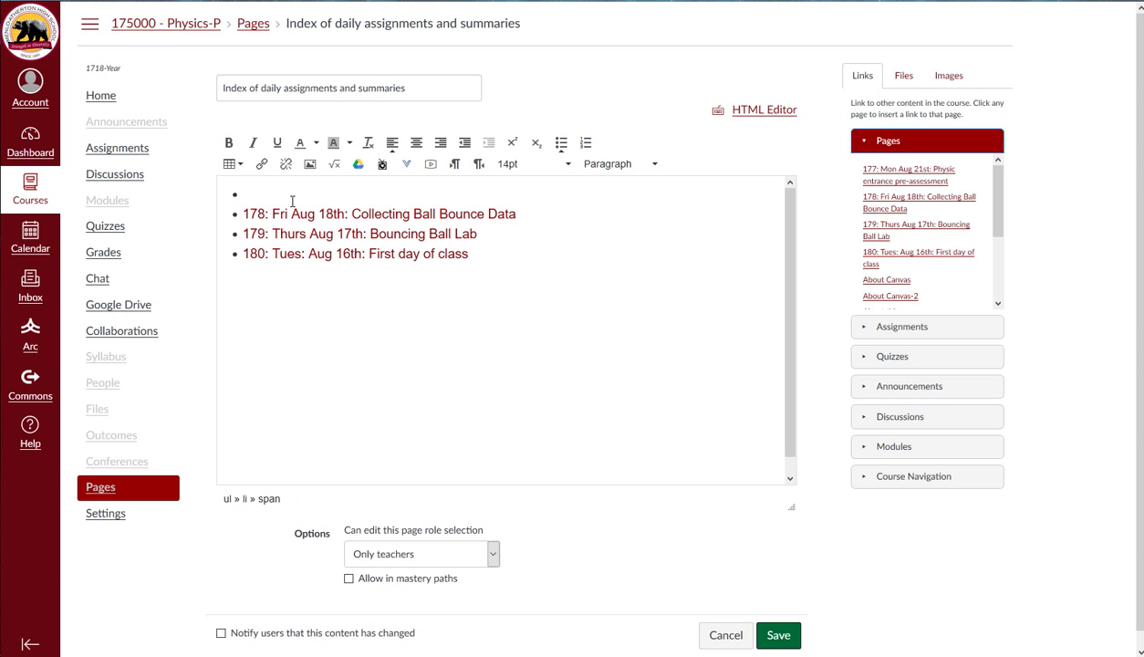
{"action": "left_click", "coordinate": [902, 175]}
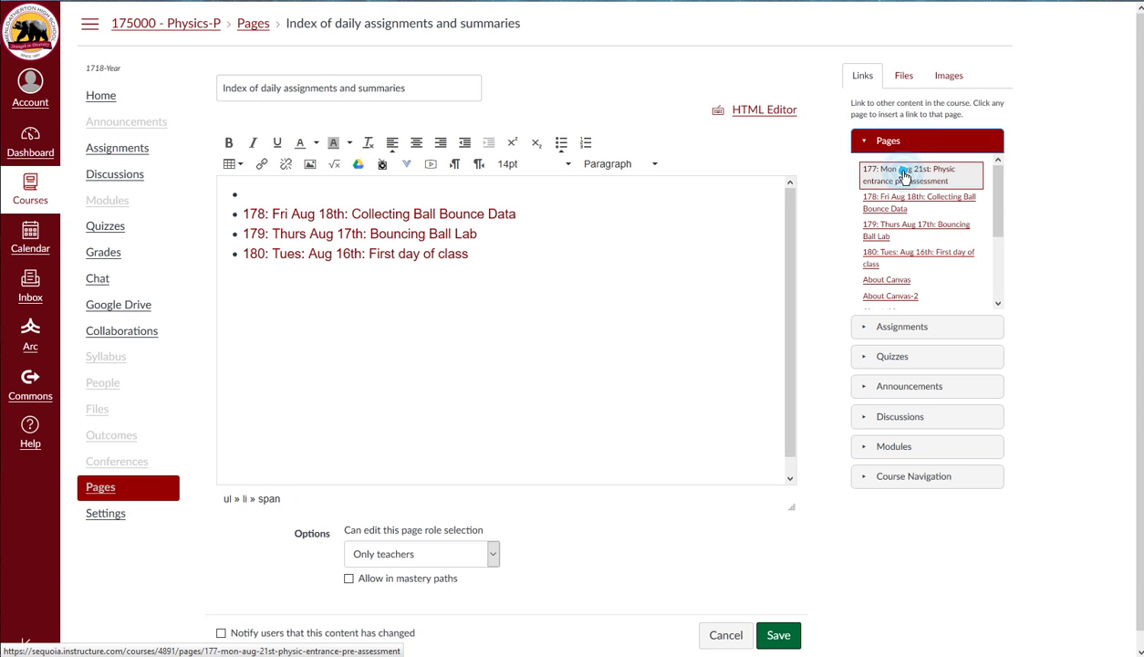
{"action": "left_click", "coordinate": [653, 213]}
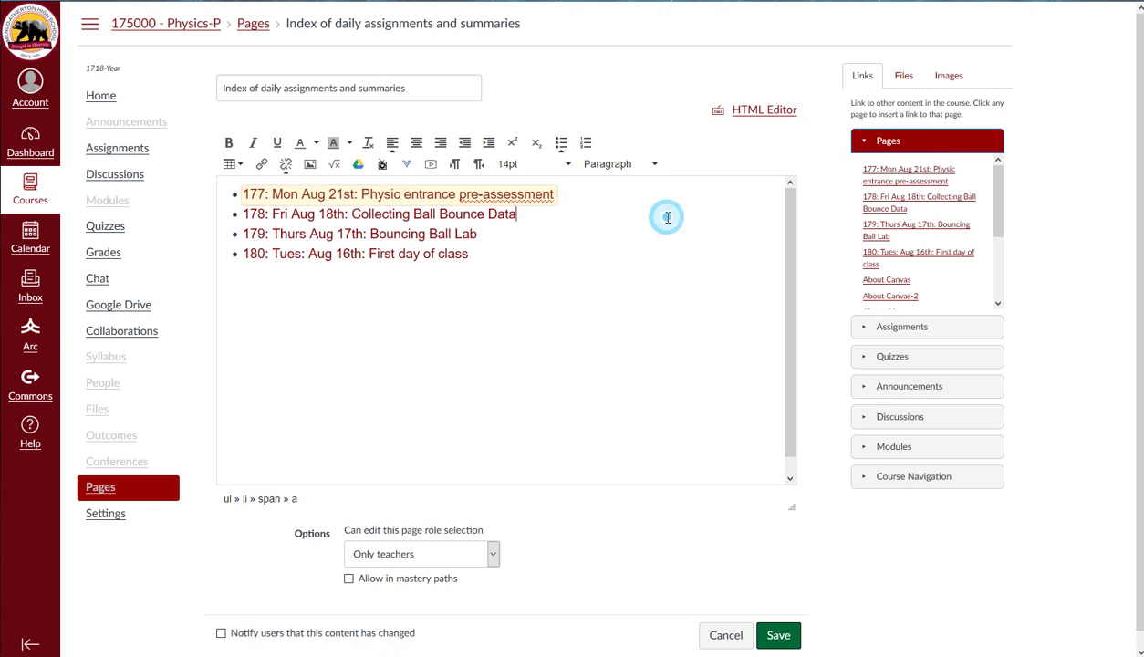
{"action": "left_click", "coordinate": [778, 635]}
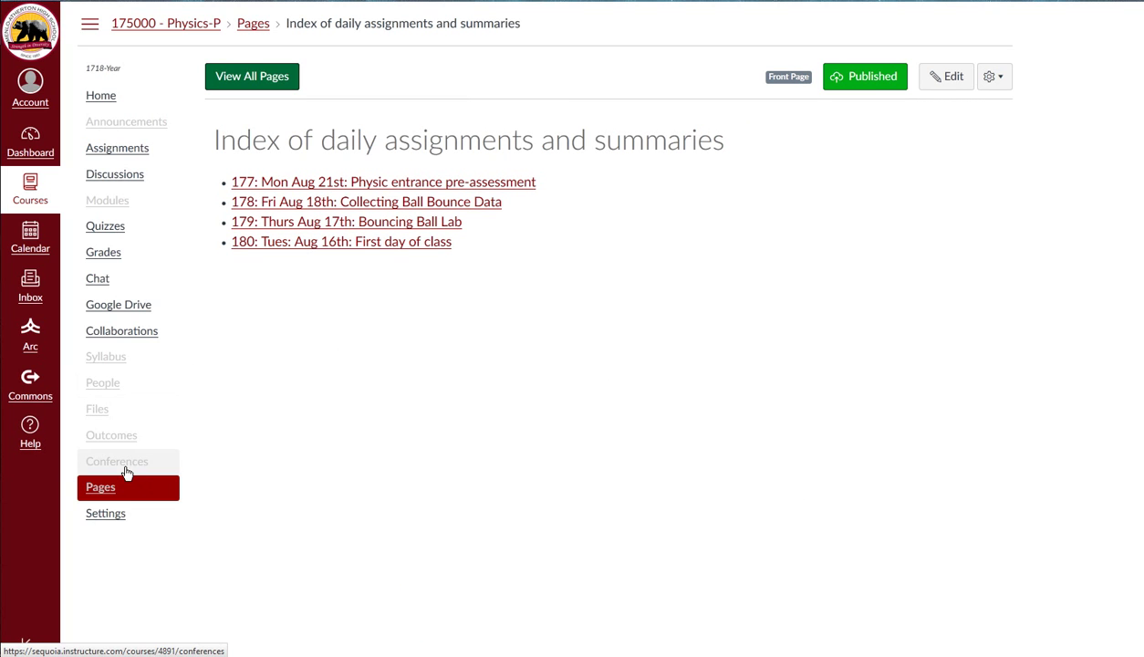
Open the Bouncing Ball Lab Questions and Answers topic from the course Discussions list
{"action": "left_click", "coordinate": [119, 180]}
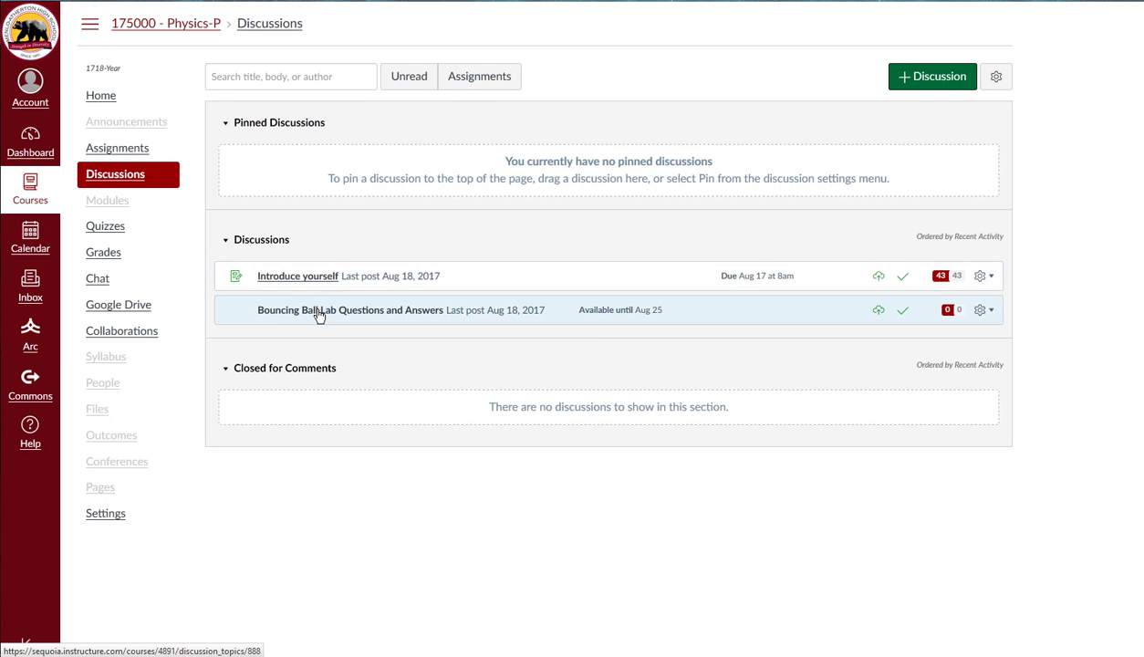
{"action": "left_click", "coordinate": [319, 312]}
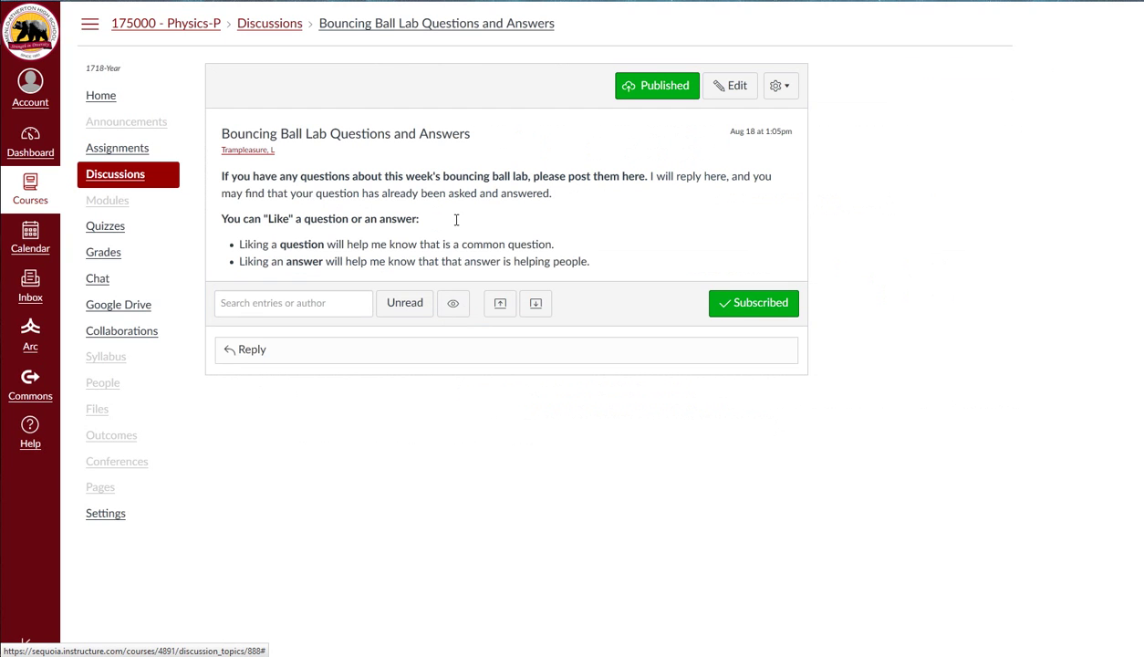
{"action": "left_click", "coordinate": [346, 349]}
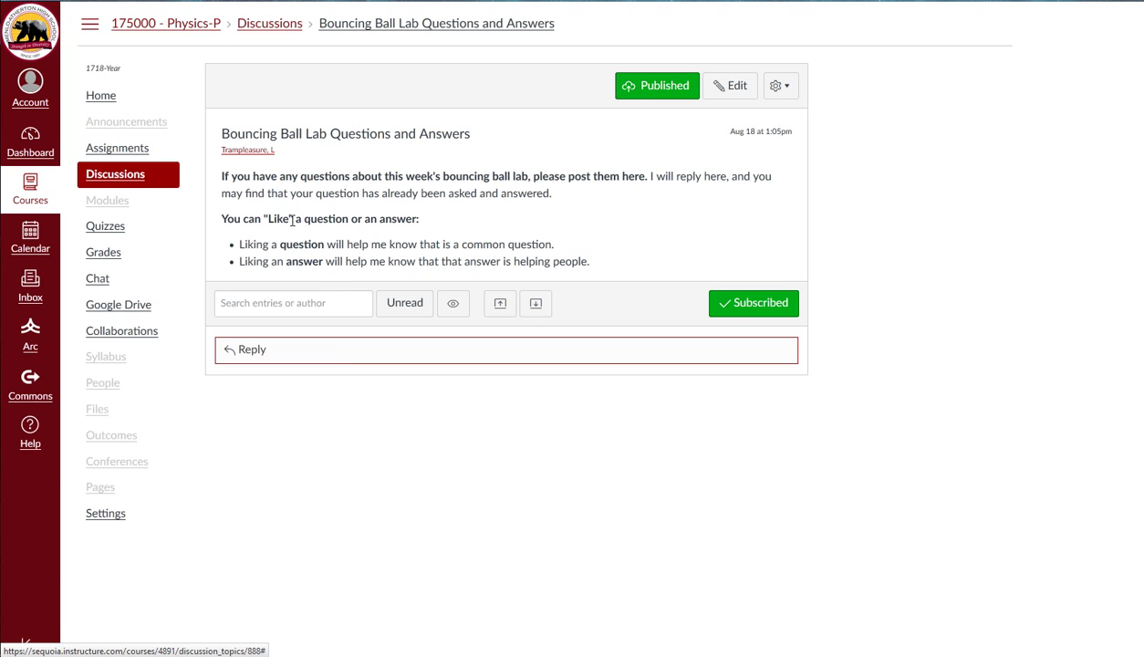
{"action": "left_click", "coordinate": [333, 349]}
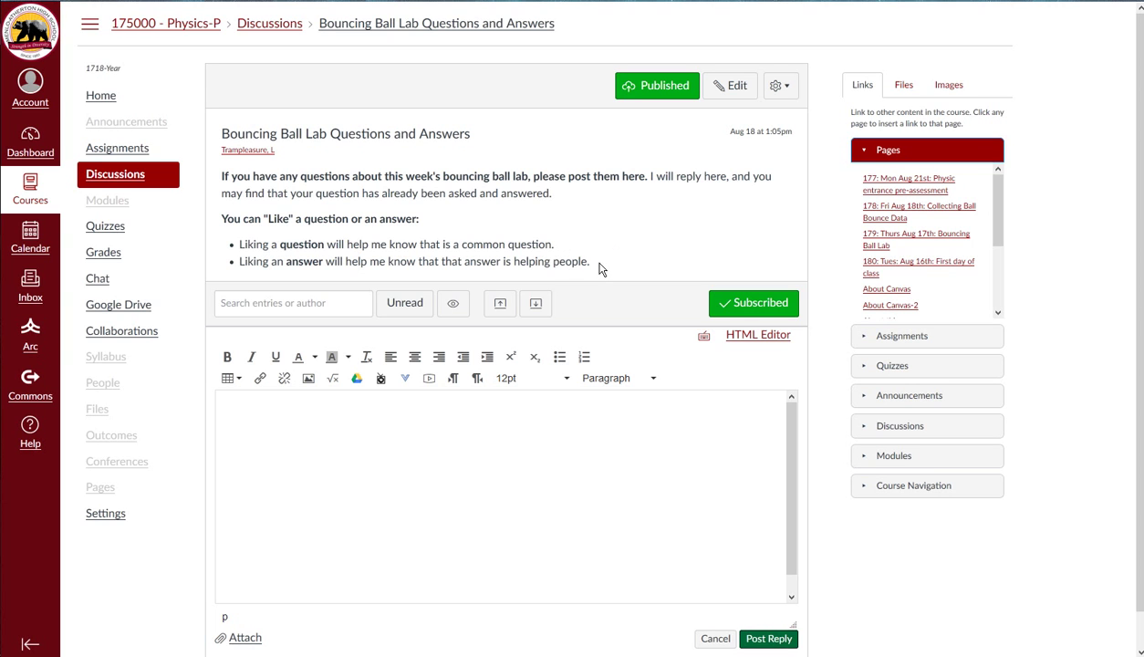
{"action": "left_click_drag", "start_coordinate": [362, 261], "coordinate": [446, 264]}
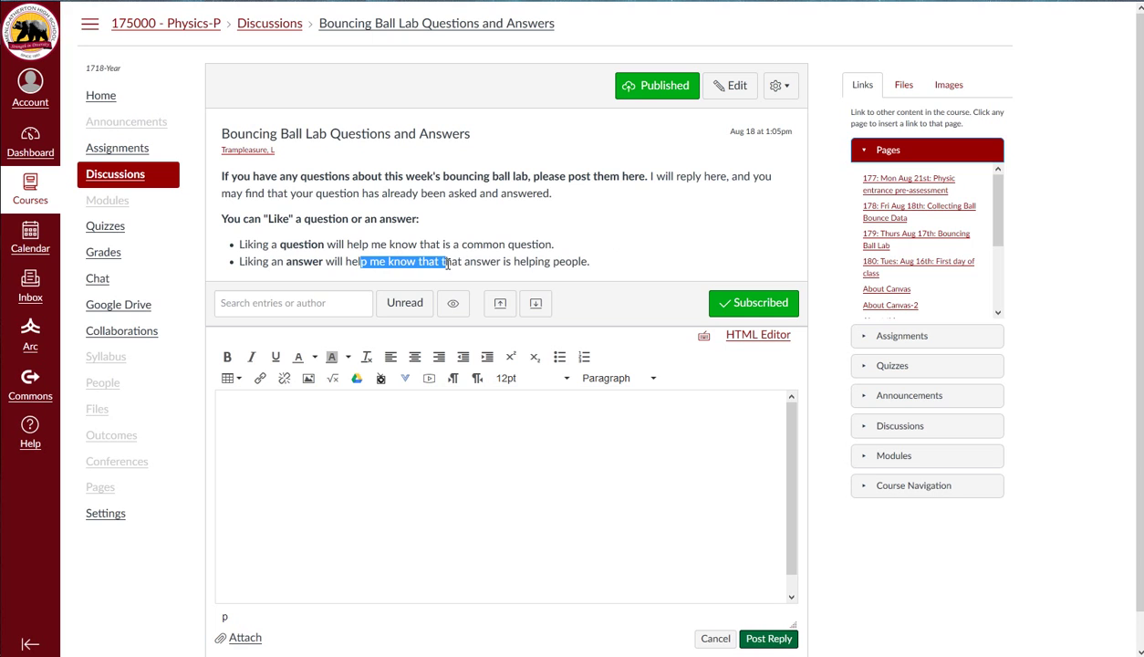
{"action": "left_click", "coordinate": [589, 262]}
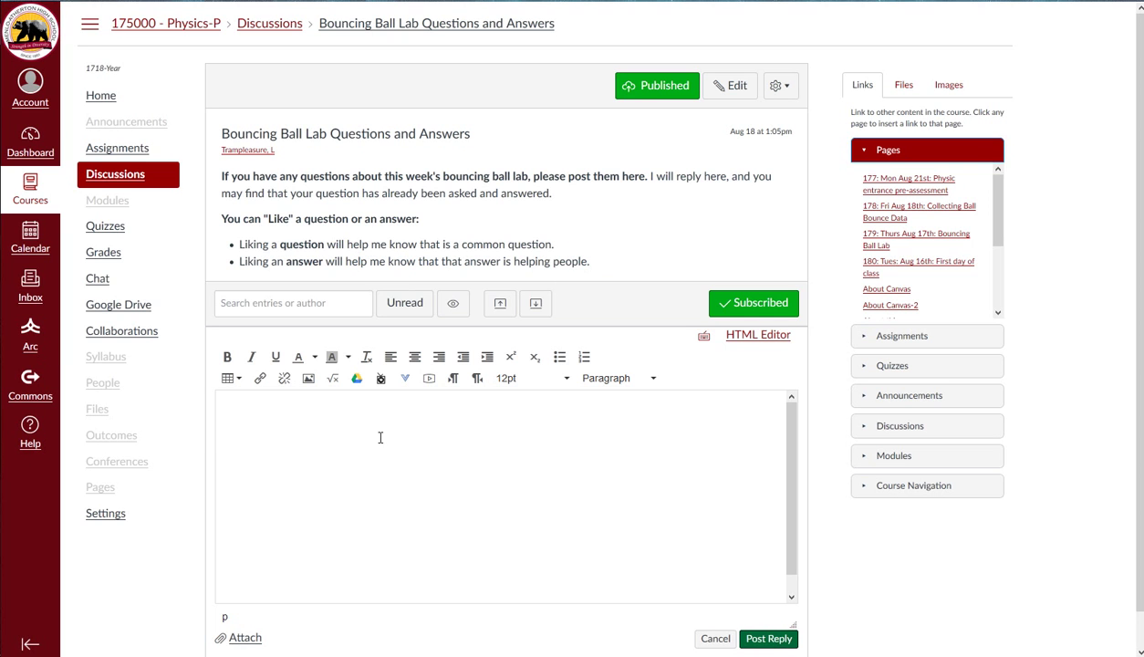
{"action": "scroll", "coordinate": [476, 549], "scroll_direction": "down", "scroll_amount": 1}
{"action": "scroll", "coordinate": [627, 224], "scroll_direction": "down", "scroll_amount": 1}
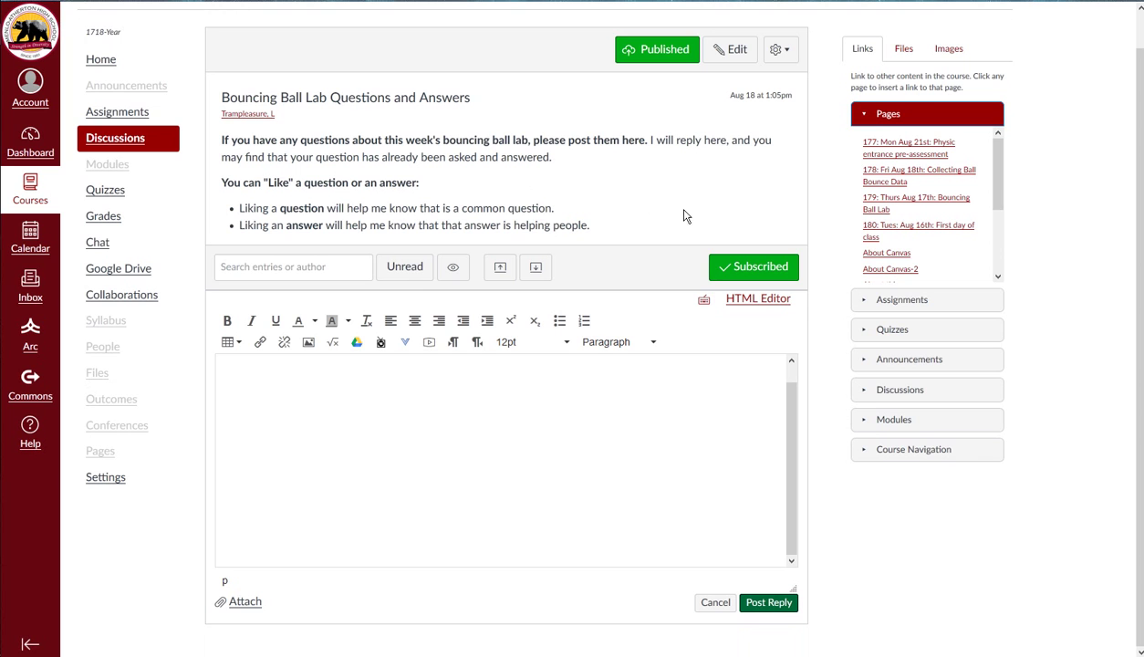
{"action": "scroll", "coordinate": [691, 216], "scroll_direction": "up", "scroll_amount": 1}
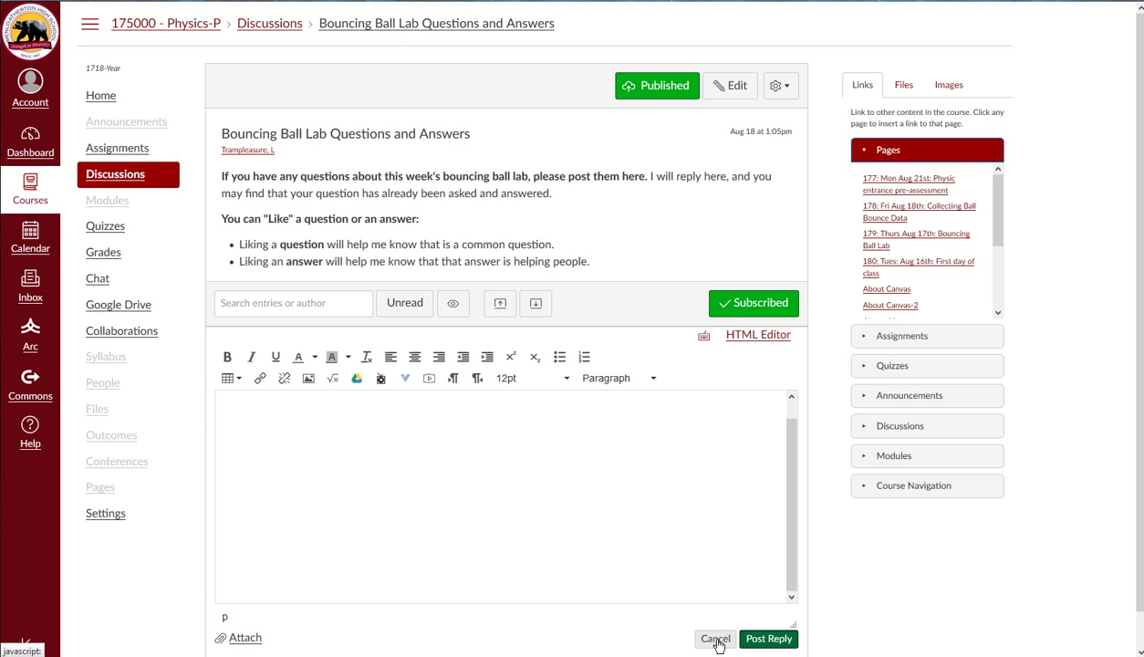
{"action": "left_click", "coordinate": [716, 638]}
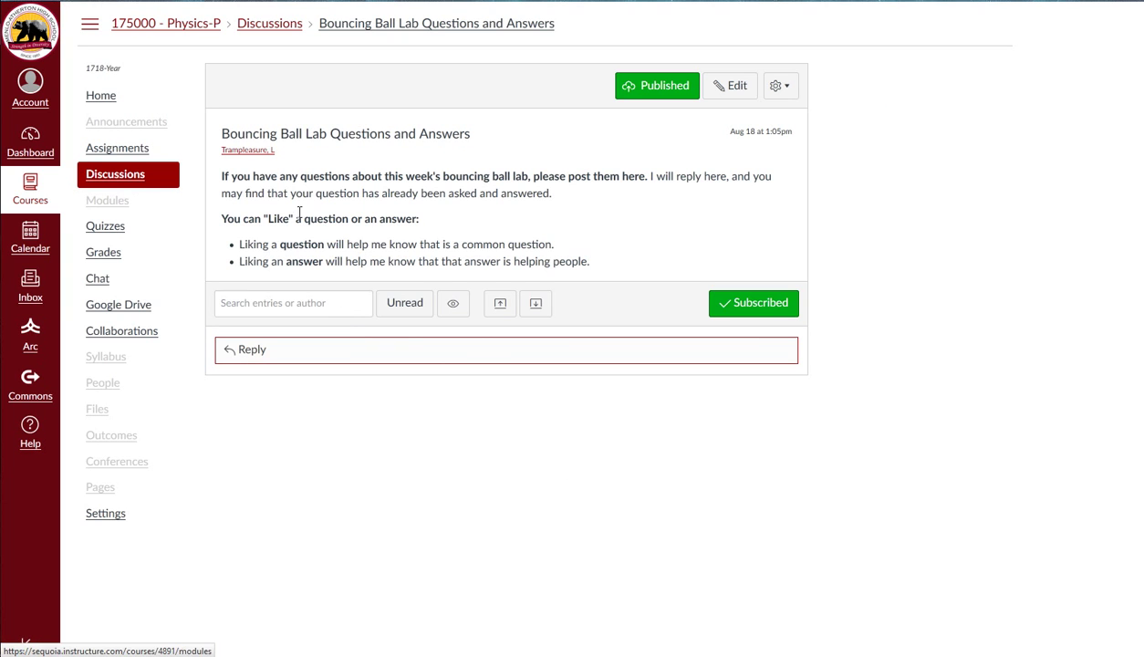
Return to the course home page, then view the Index of daily assignments and summaries in Pages
{"action": "left_click", "coordinate": [178, 26]}
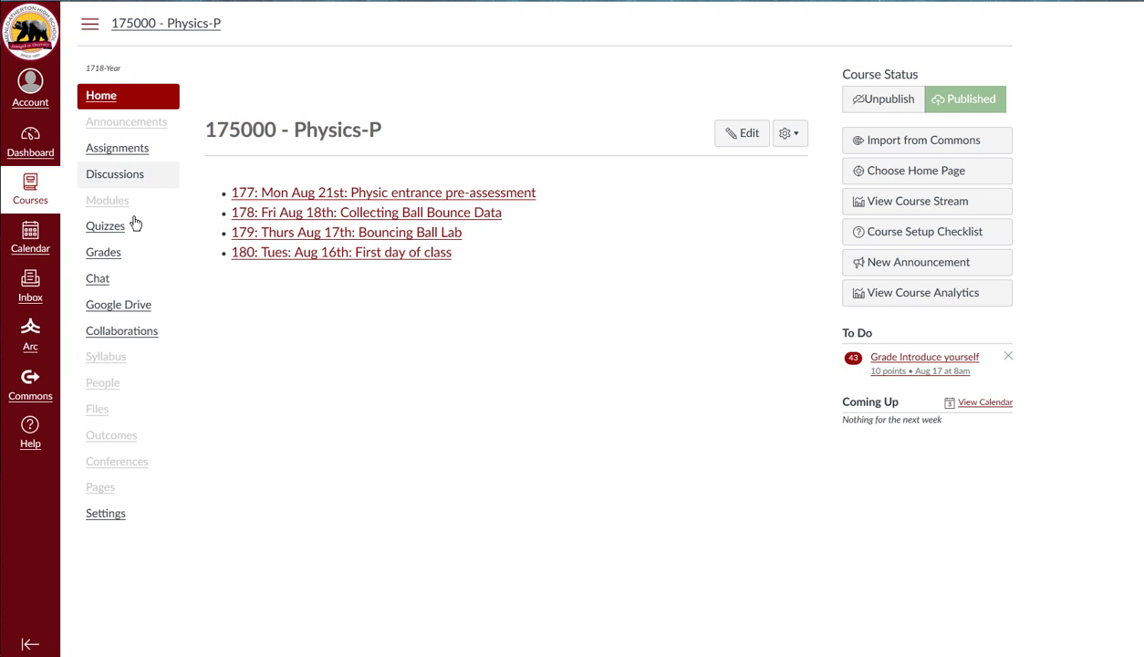
{"action": "left_click", "coordinate": [98, 497]}
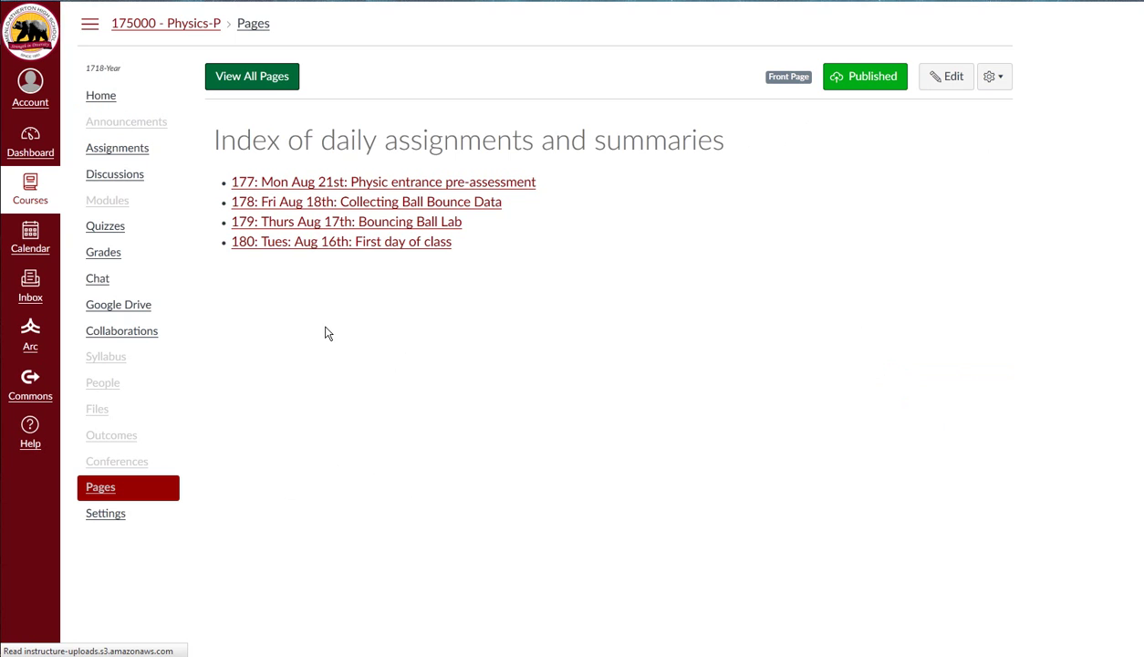
List all eleven Physics-P pages, opening and closing About Your Teacher's options unchanged
{"action": "left_click", "coordinate": [257, 80]}
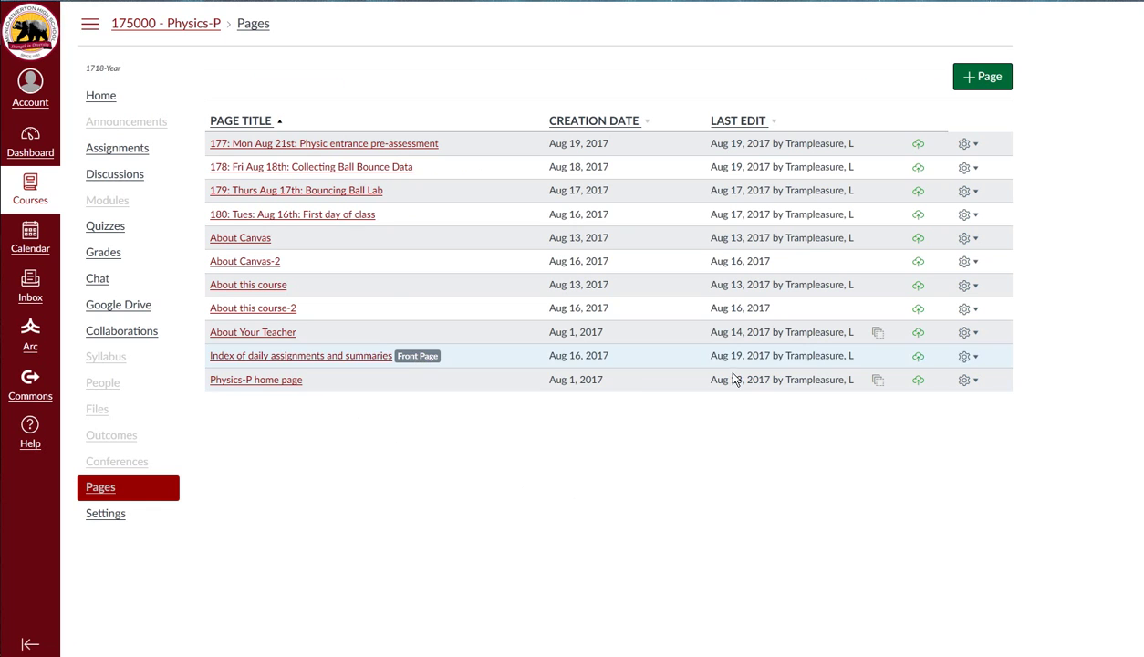
{"action": "left_click", "coordinate": [973, 336]}
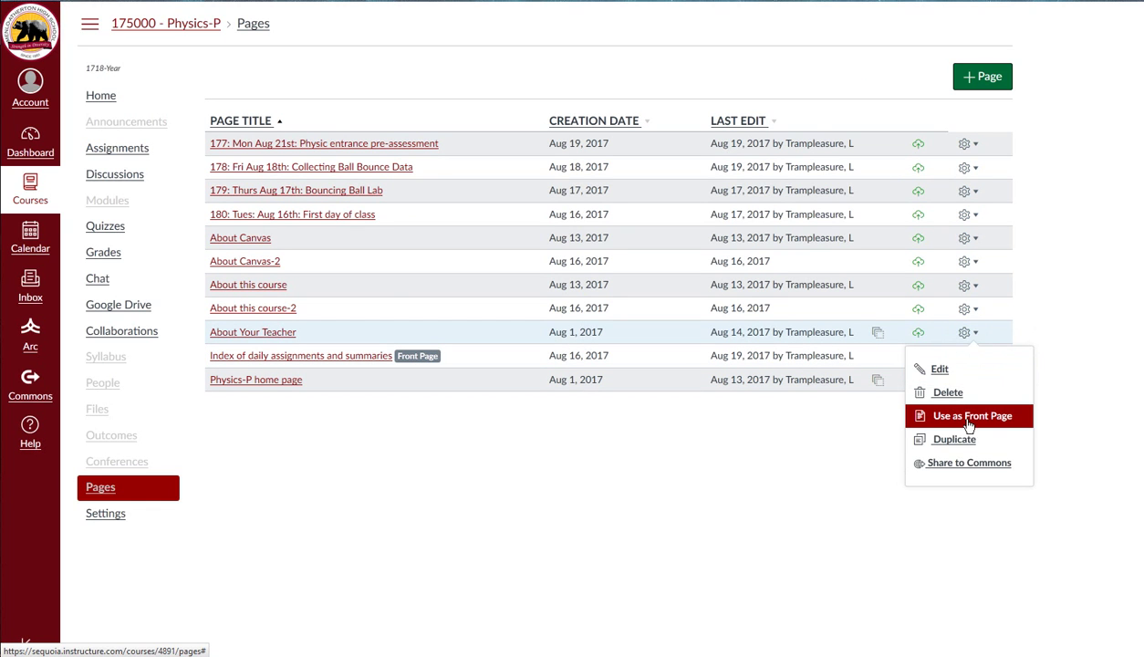
{"action": "left_click", "coordinate": [754, 459]}
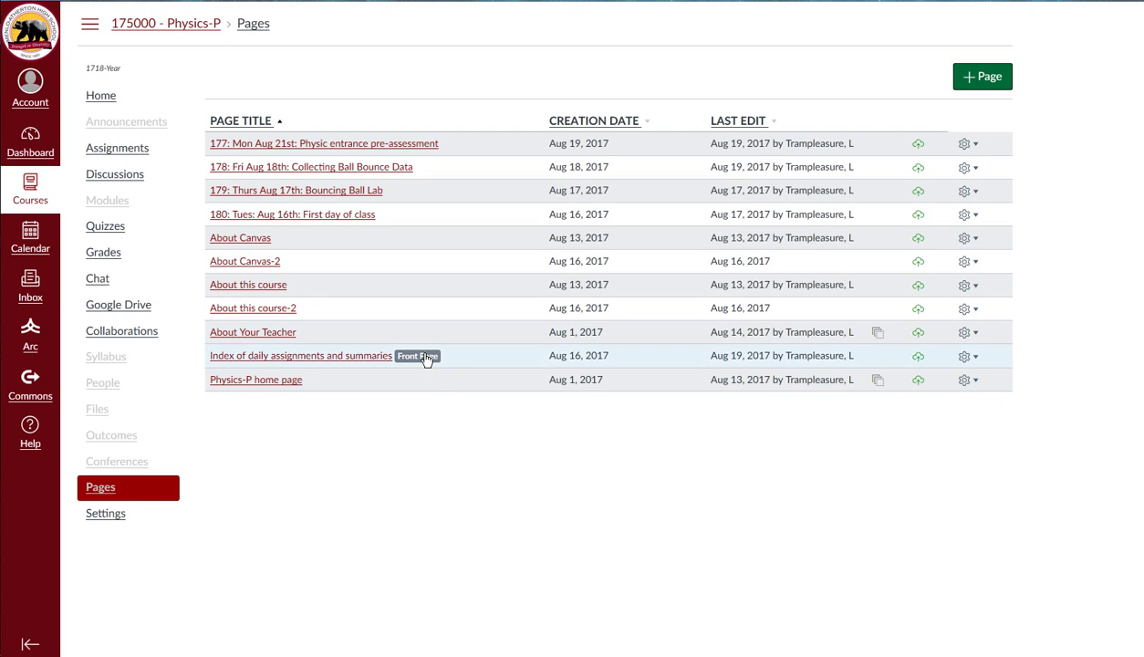